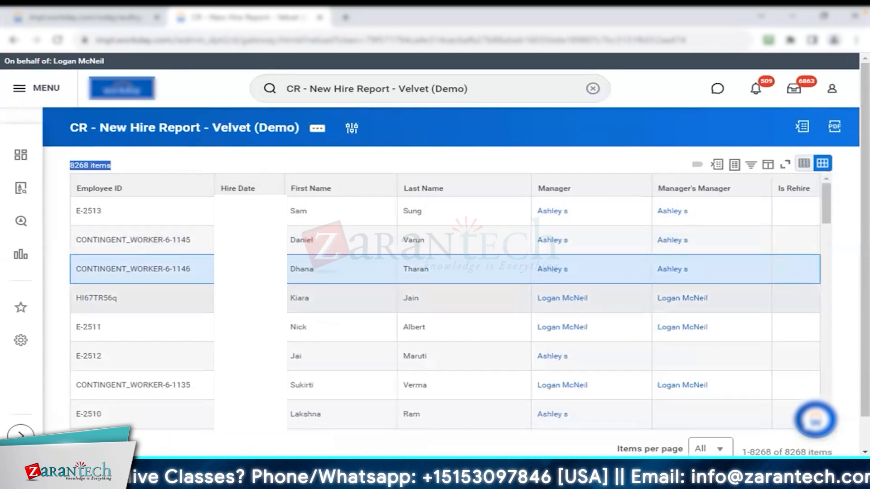
Examine the rows of the New Hire report and the filter condition options of the Hire Date column
scroll(231, 184, down, 3)
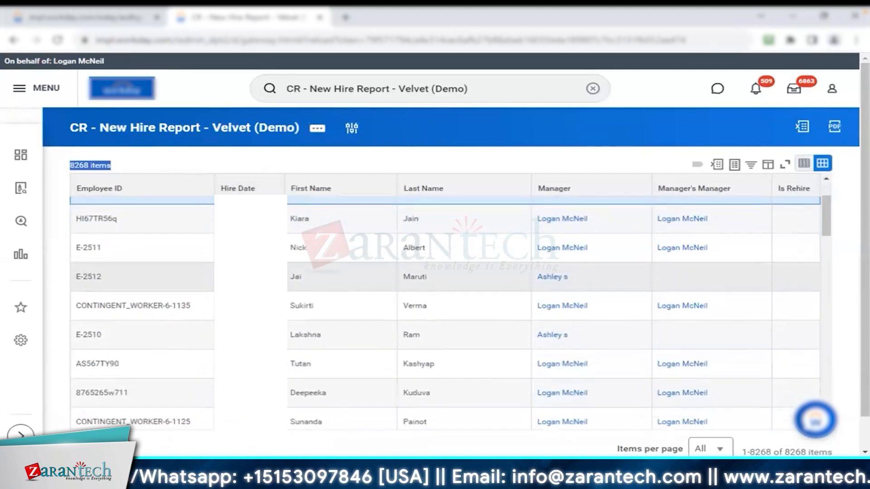
scroll(232, 184, up, 3)
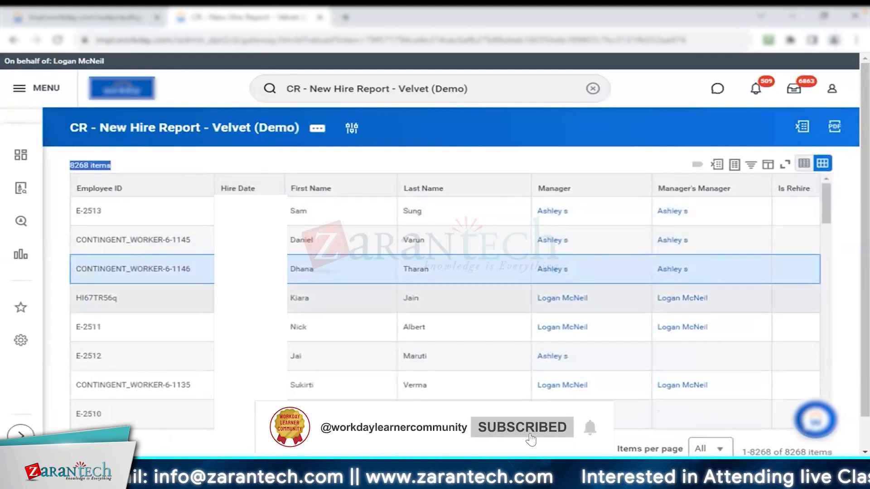
click(244, 188)
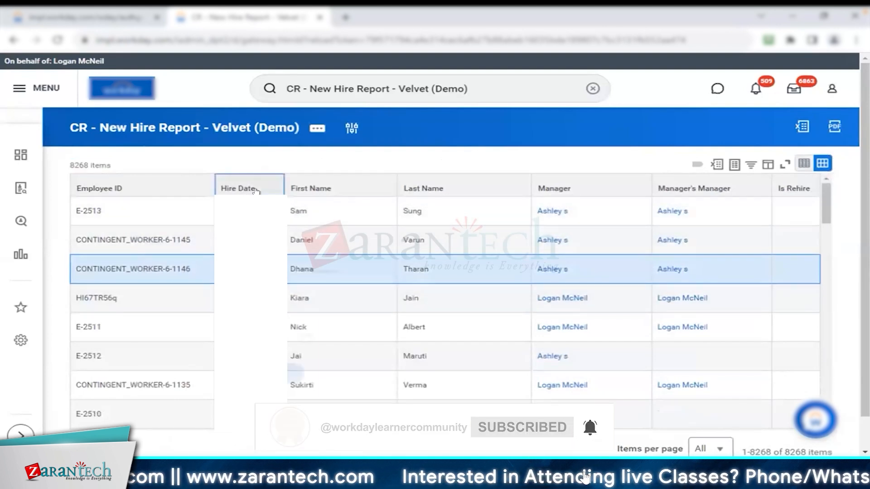
click(290, 277)
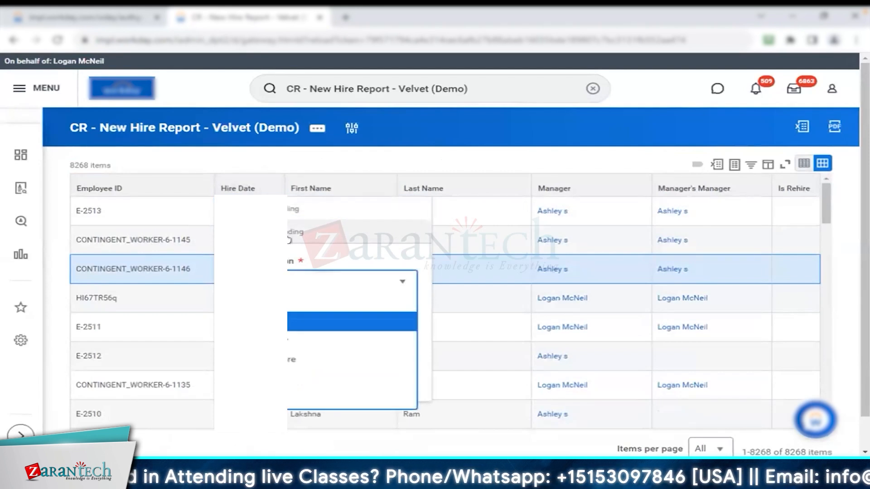
click(273, 155)
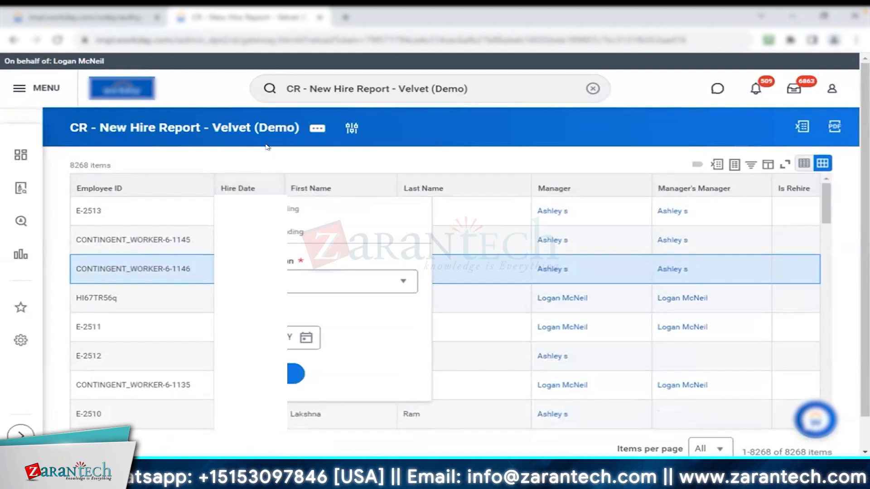
click(238, 187)
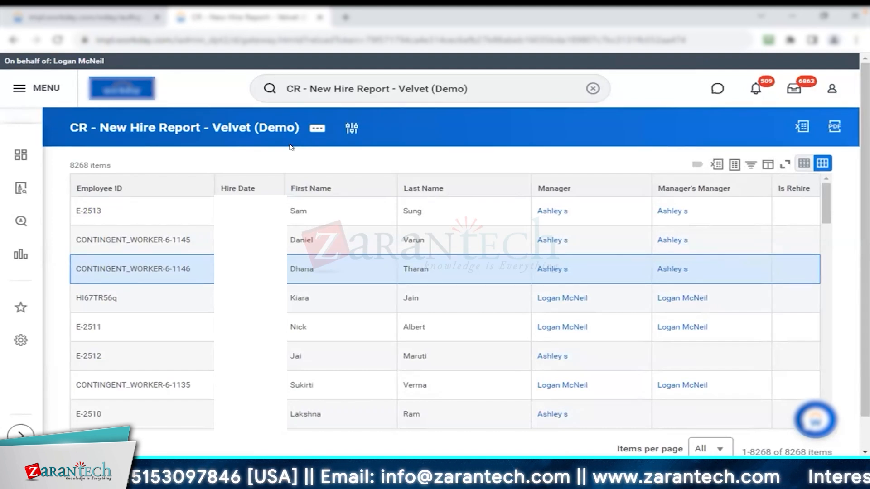
Open the New Hire custom report's definition for editing
click(317, 128)
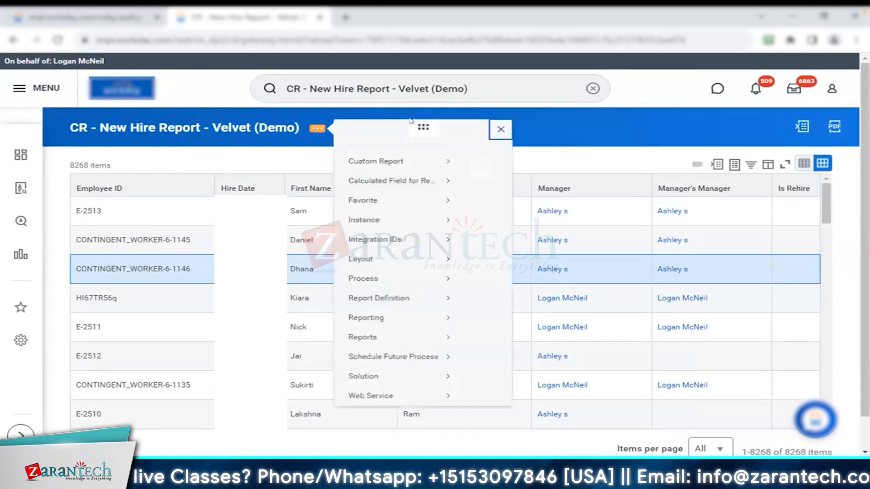
mouse_move(403, 173)
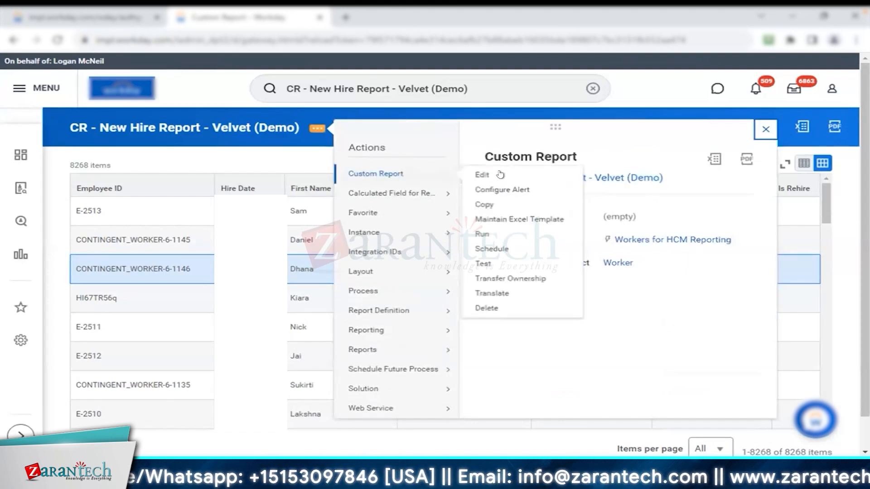
click(500, 174)
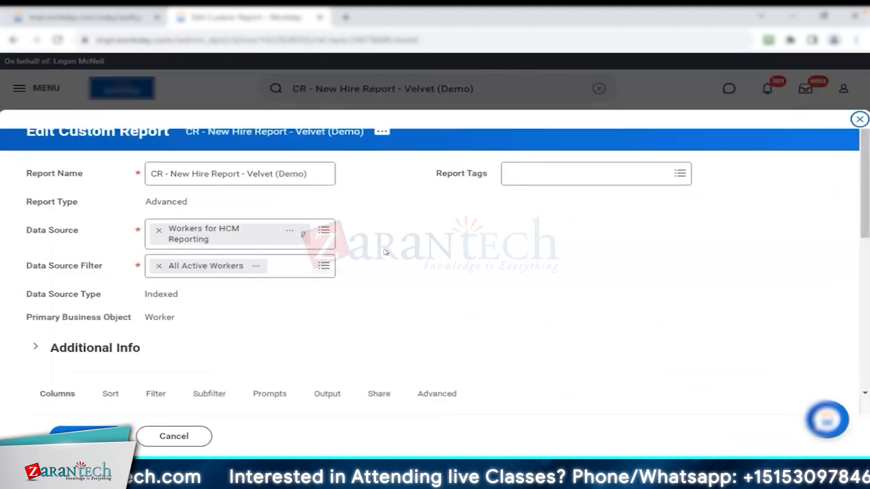
Add a condition under Filter on Instances and open the fields on the report as choices for its field
scroll(384, 252, down, 5)
click(111, 185)
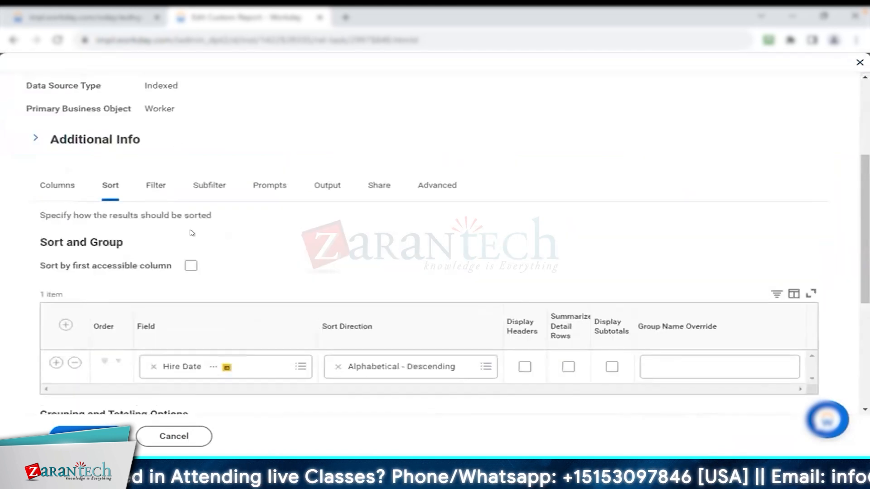
click(156, 190)
scroll(263, 148, down, 1)
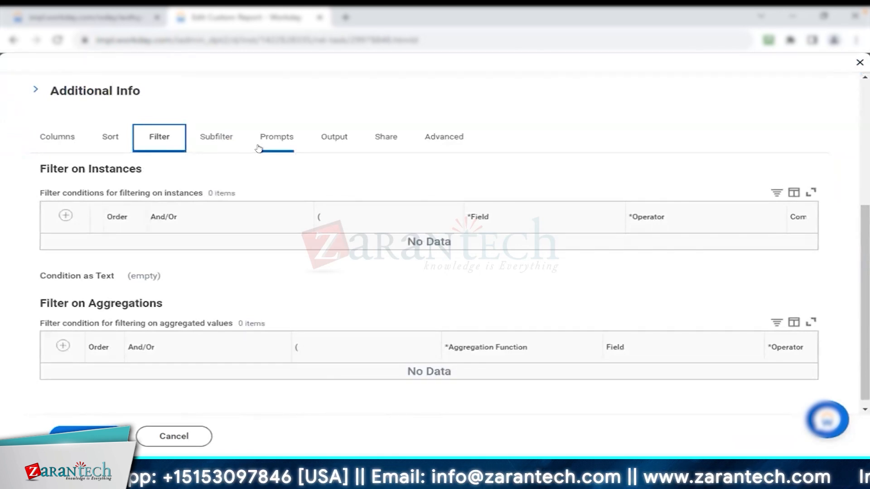
click(65, 215)
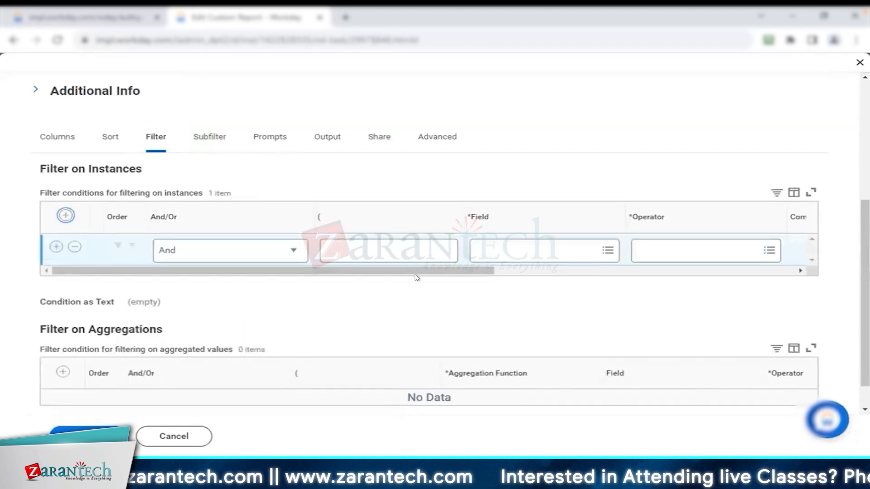
drag(415, 271, 545, 271)
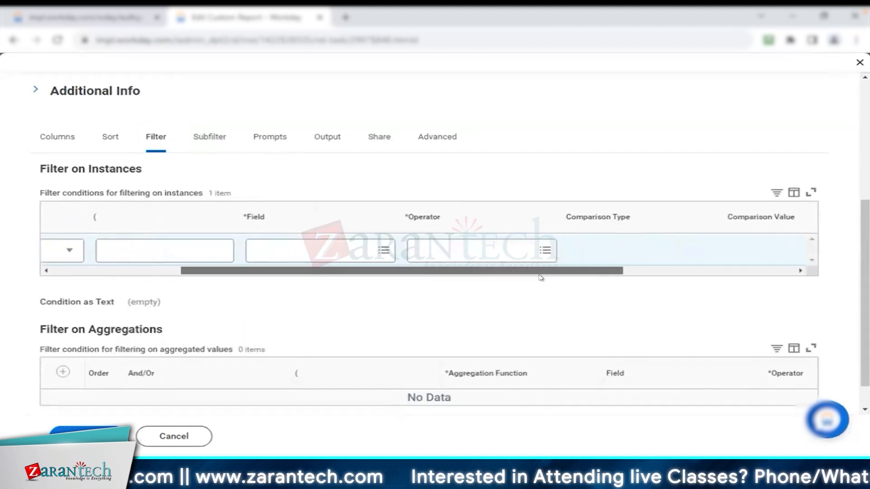
click(343, 250)
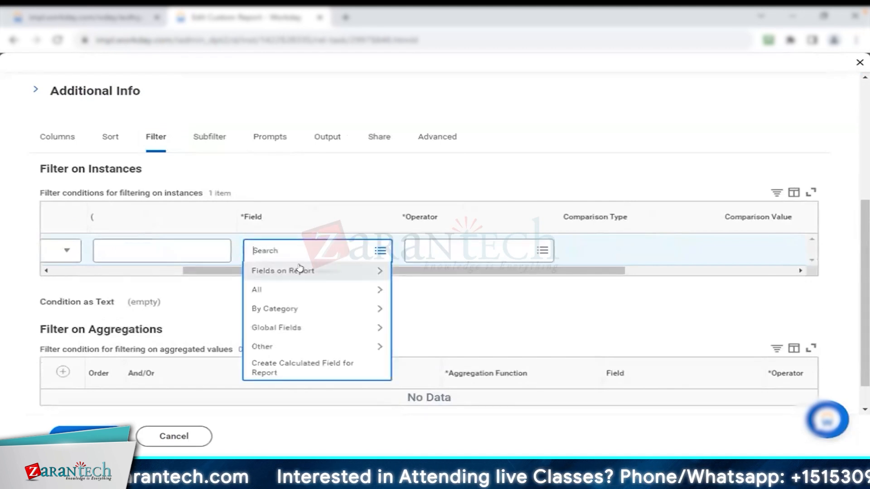
click(320, 277)
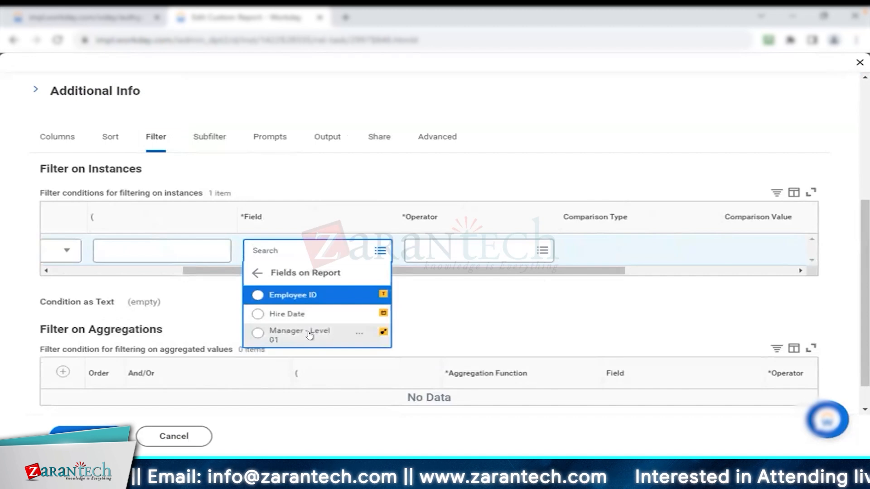
Review the report's columns and check the field details of Manager - Level 01 and Hire Date
click(66, 136)
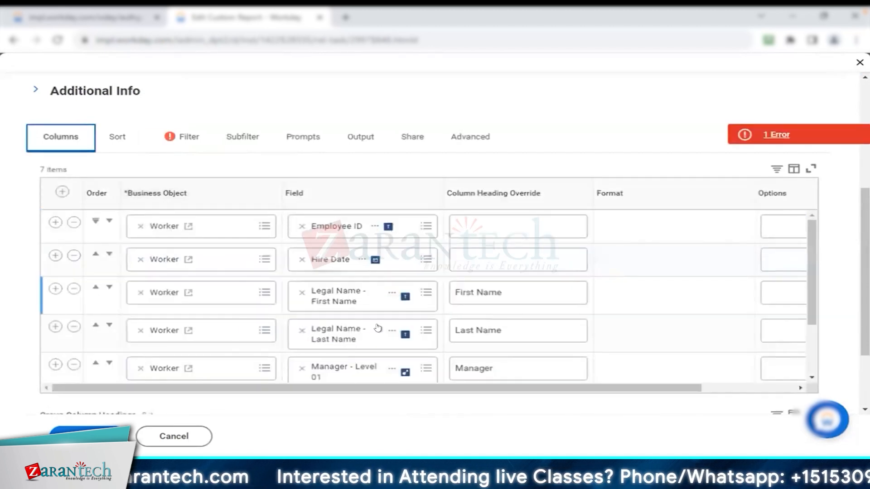
scroll(380, 324, down, 1)
click(392, 302)
click(393, 340)
scroll(369, 268, up, 1)
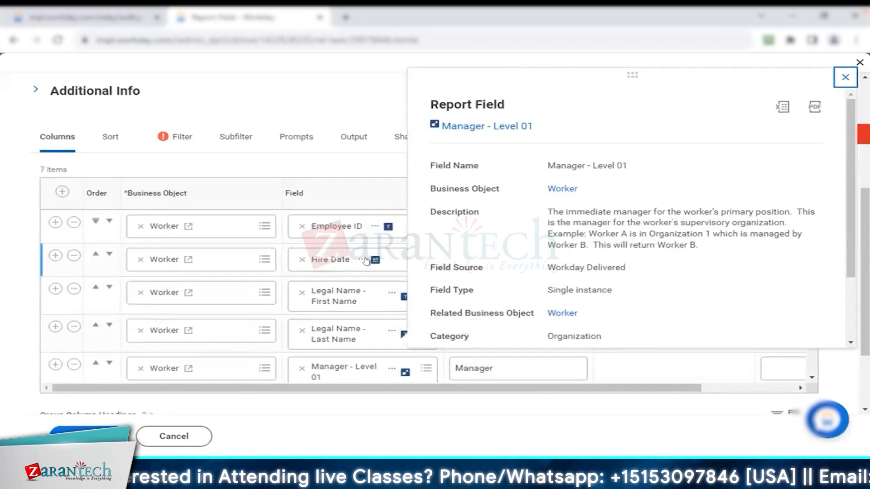
click(363, 259)
Set the field of the instance filter condition to Hire Date
click(177, 135)
click(380, 284)
click(308, 260)
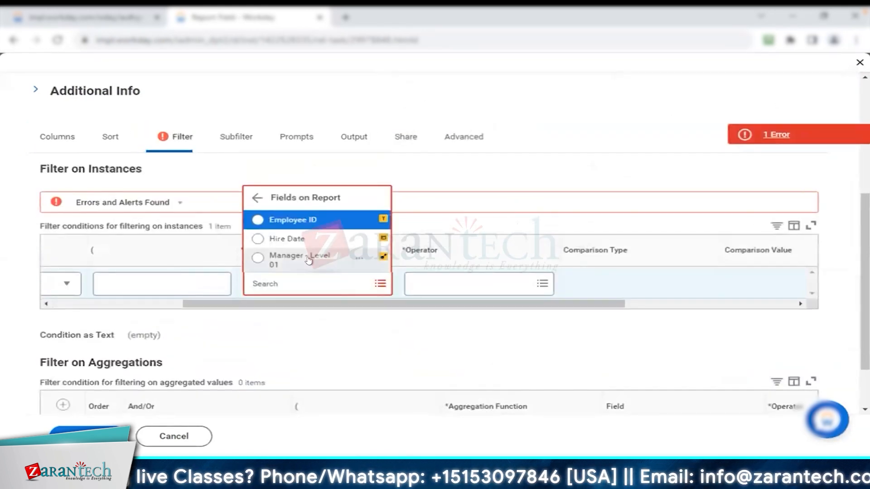
click(299, 240)
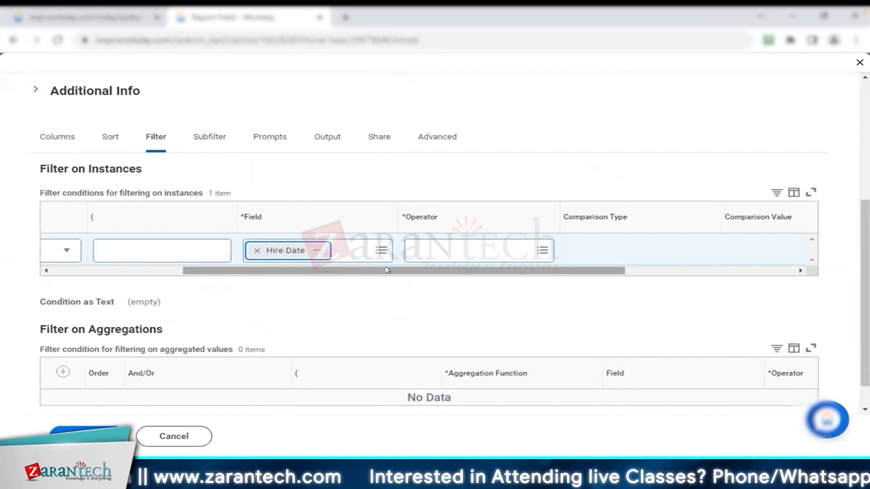
Check the Hire Date field among the report columns and review all operators available for its filter condition
click(436, 251)
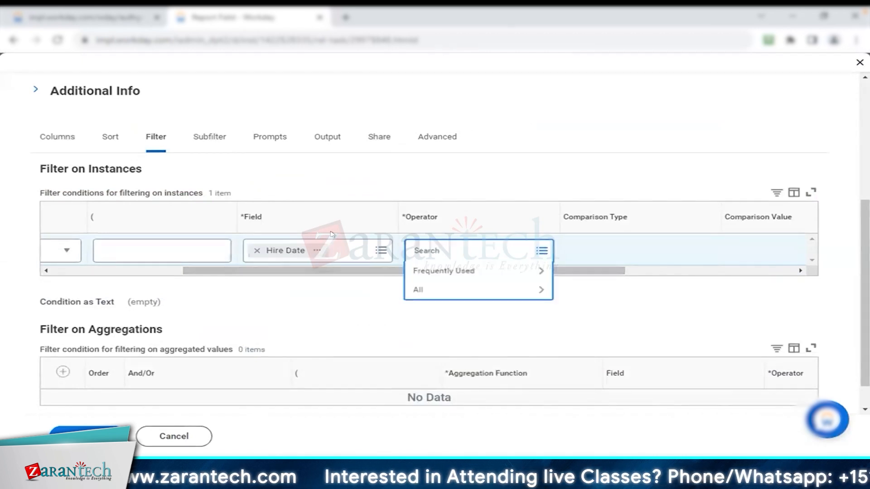
click(68, 140)
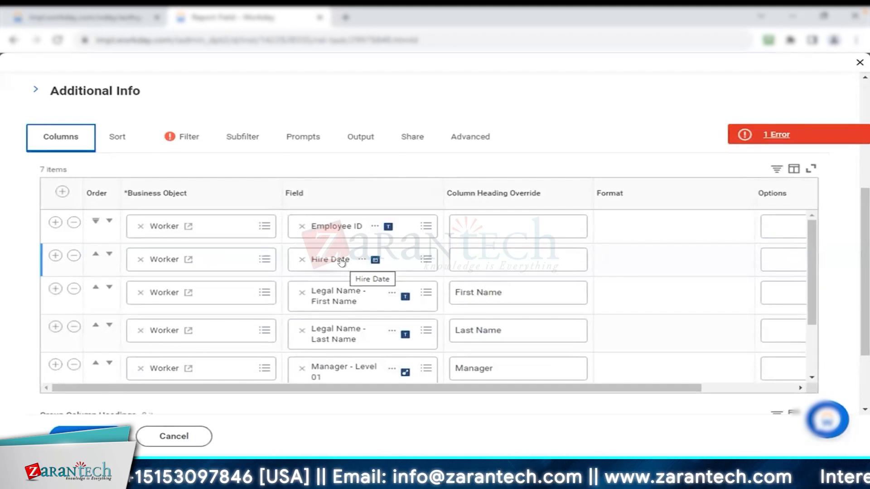
click(178, 142)
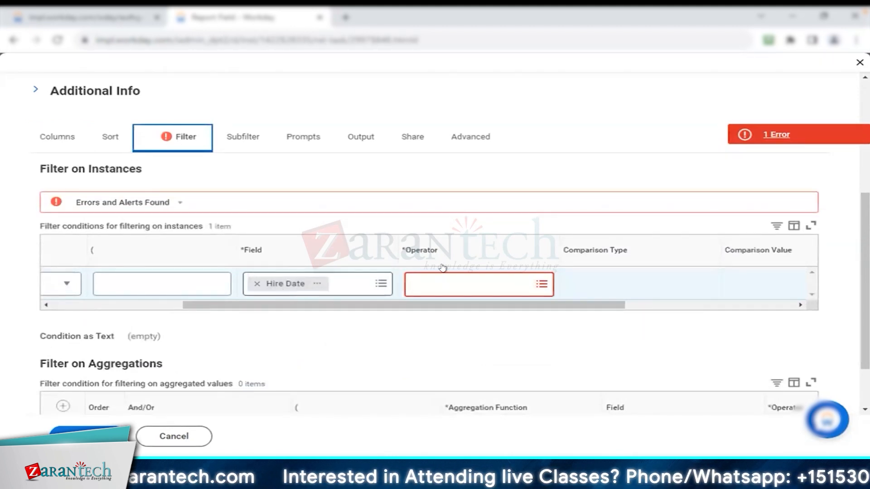
click(495, 282)
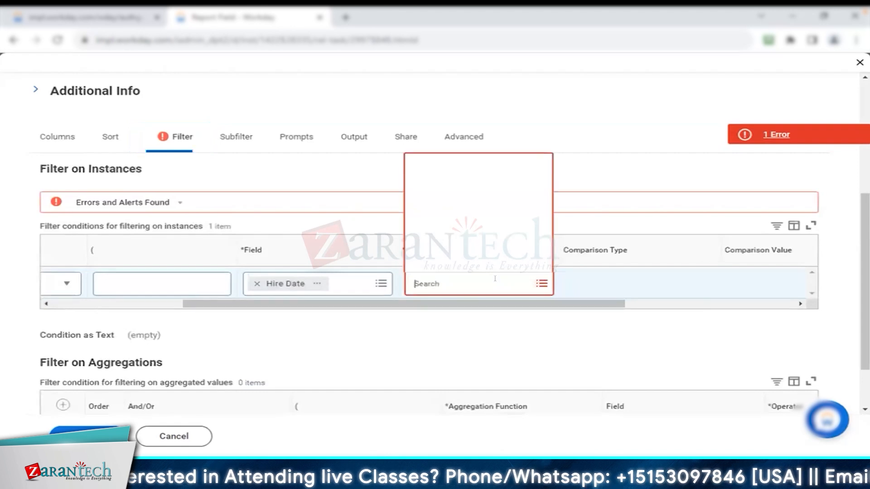
click(494, 262)
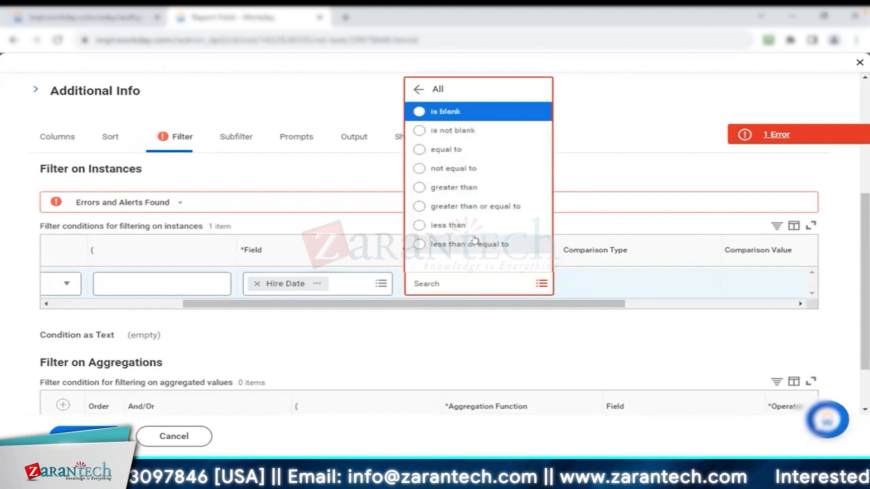
Add a second instance filter condition with the field Manager - Level 01
drag(207, 302, 80, 303)
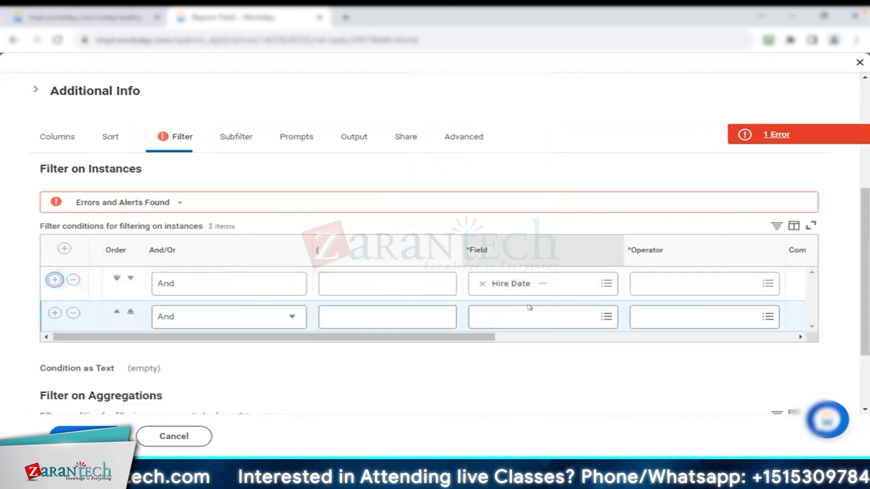
scroll(454, 331, down, 1)
drag(438, 267, 550, 268)
click(376, 249)
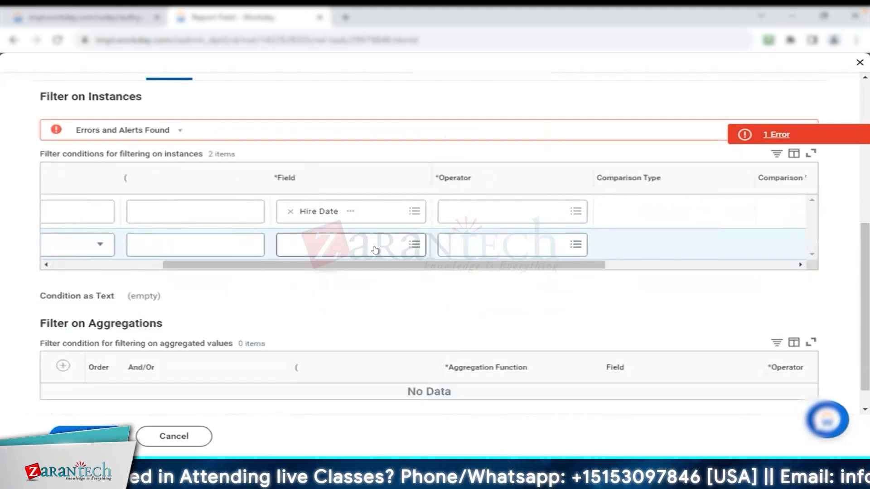
click(364, 263)
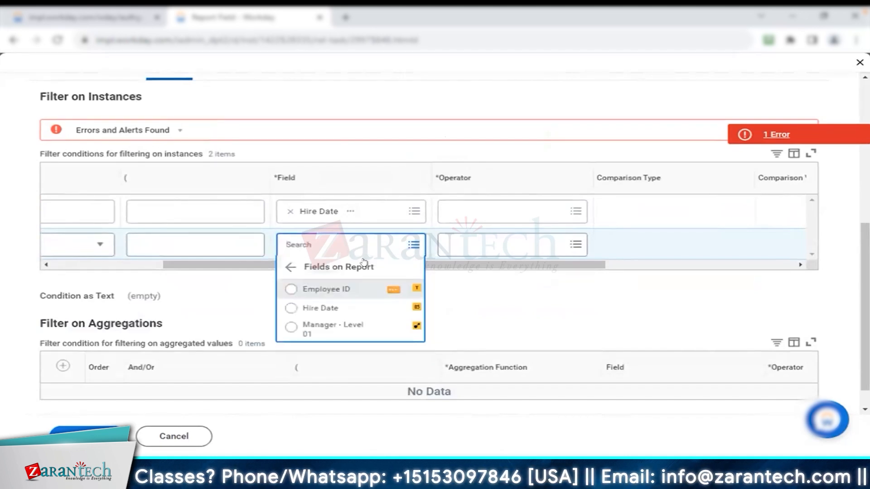
click(364, 334)
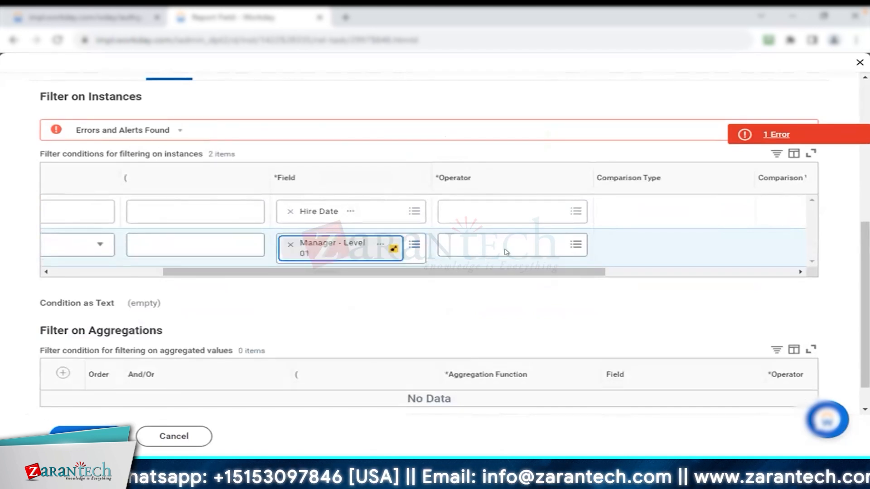
Review all operators available for the Manager - Level 01 filter condition
click(527, 234)
click(513, 279)
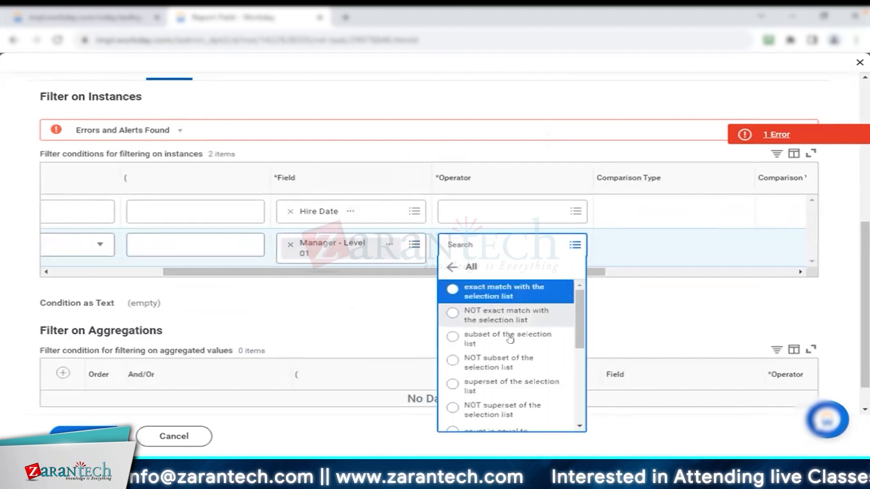
scroll(506, 329, down, 5)
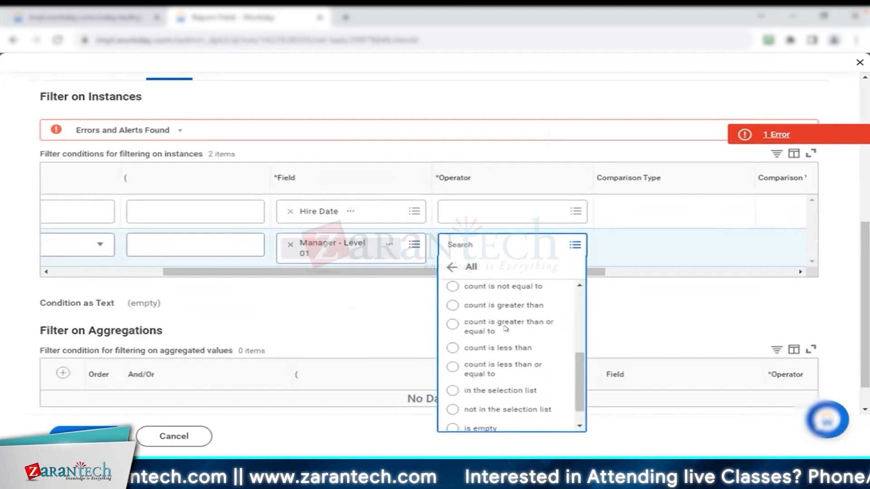
click(451, 267)
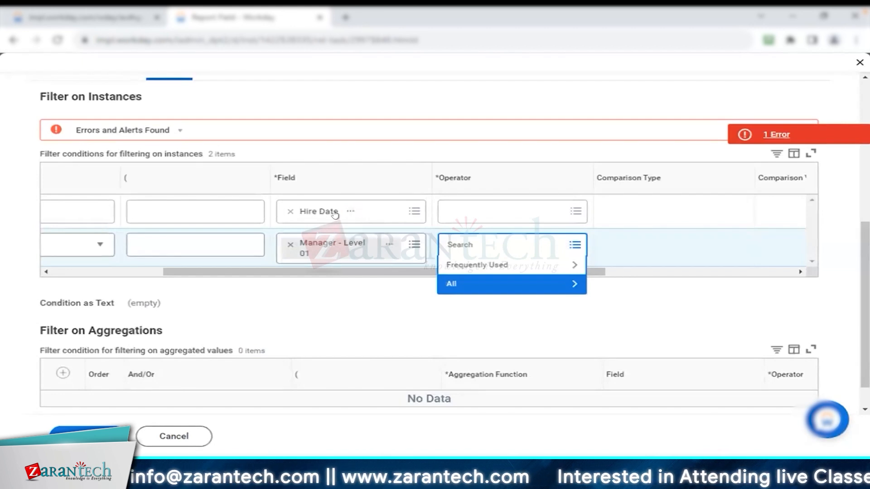
Set the operator of the Hire Date filter condition to greater than or equal to
click(537, 213)
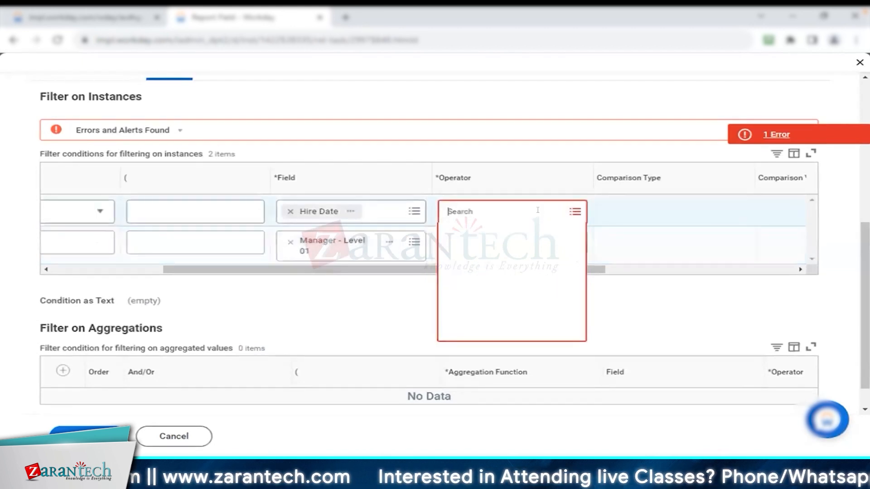
click(509, 251)
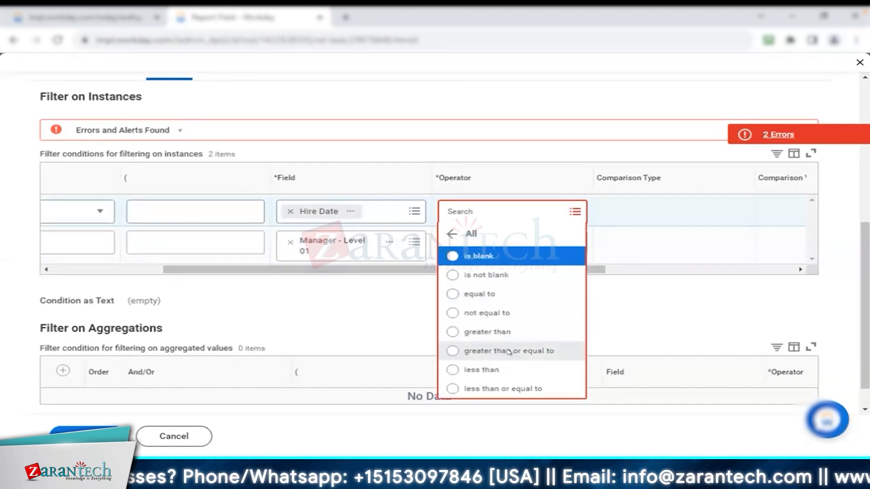
click(507, 351)
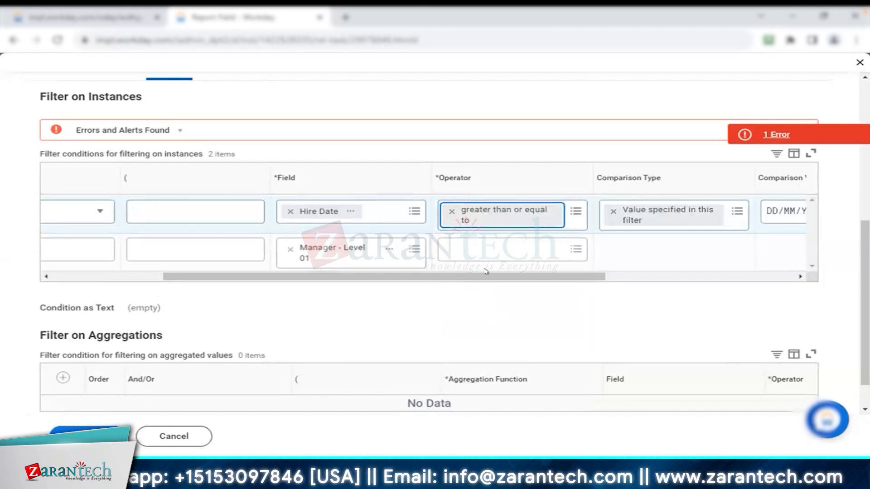
drag(572, 276, 692, 276)
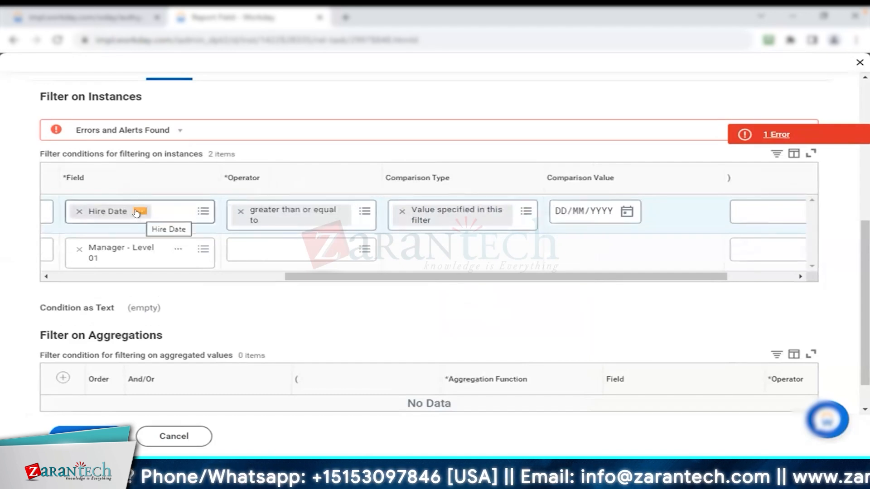
Set the operator of the Manager - Level 01 filter condition to in the selection list
click(635, 258)
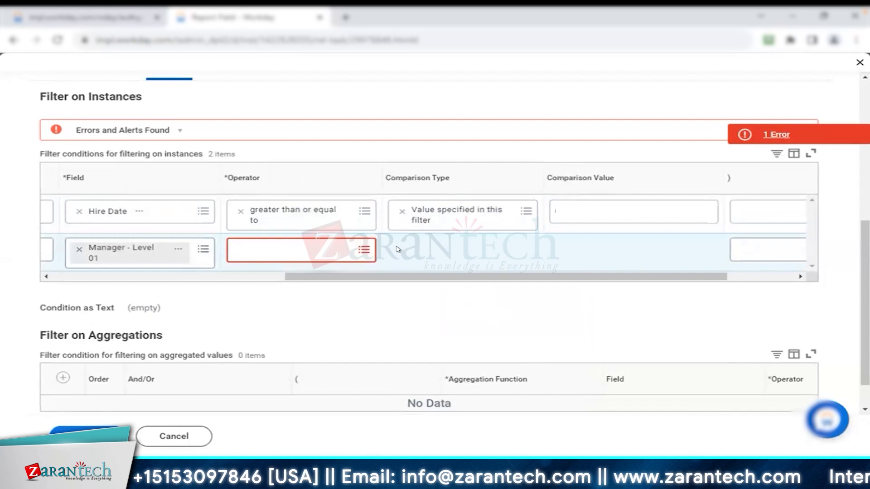
click(292, 243)
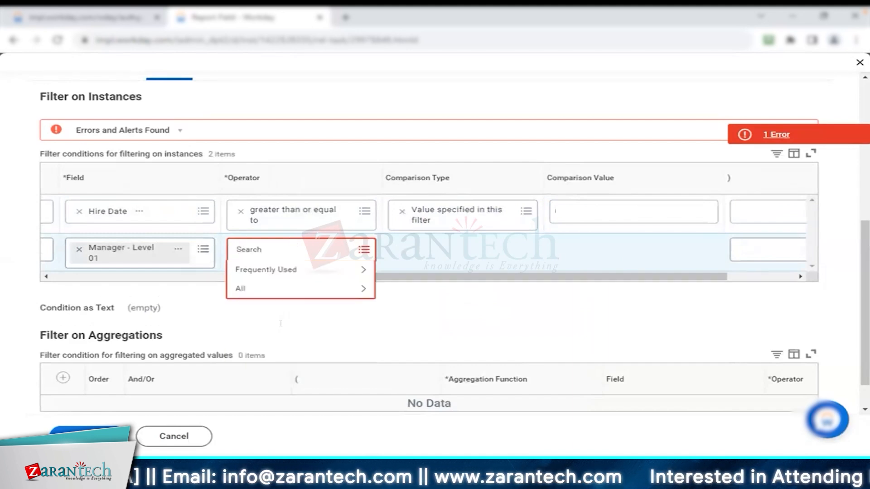
click(311, 290)
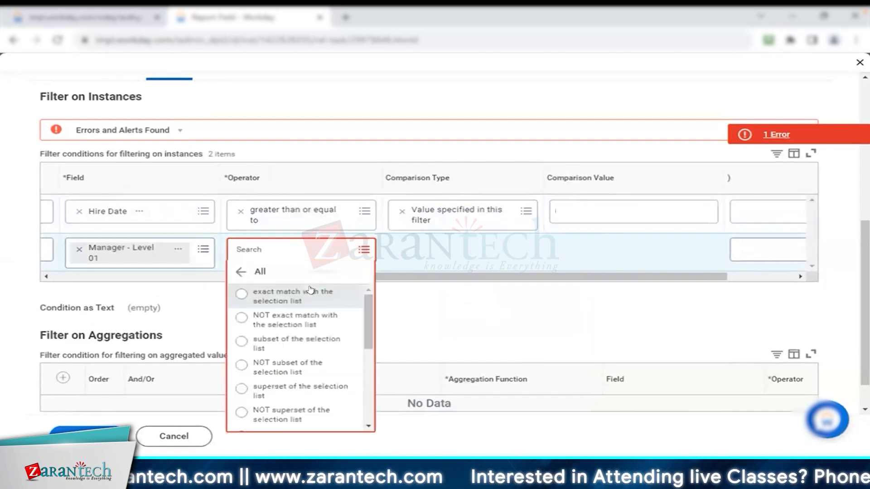
scroll(288, 402, down, 5)
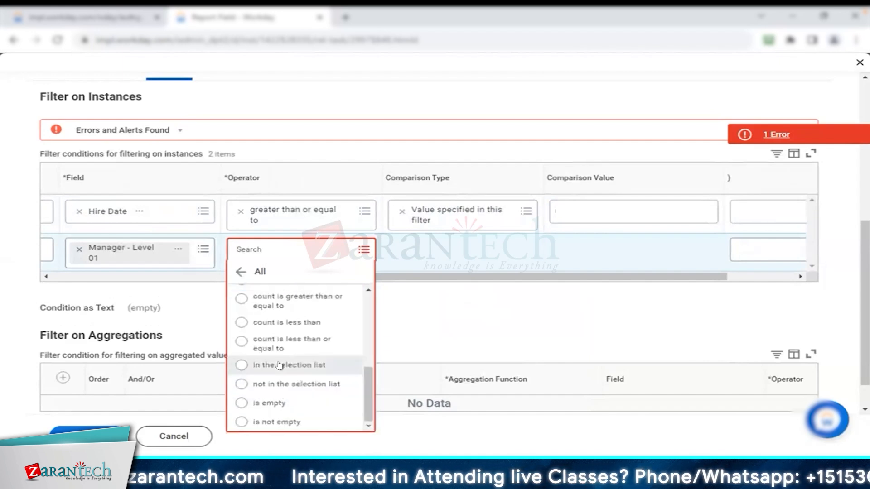
click(281, 365)
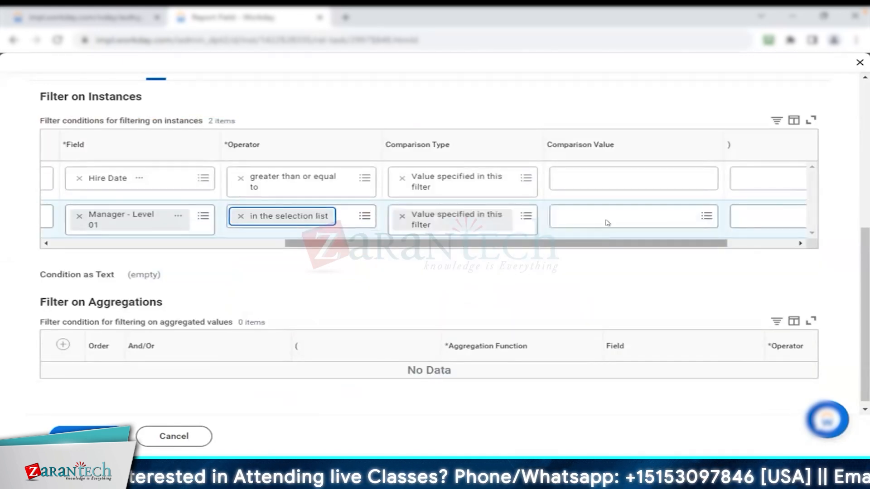
Search the Manager - Level 01 comparison values by first name and open the Associate Job Profile worker's record in a new tab
click(626, 215)
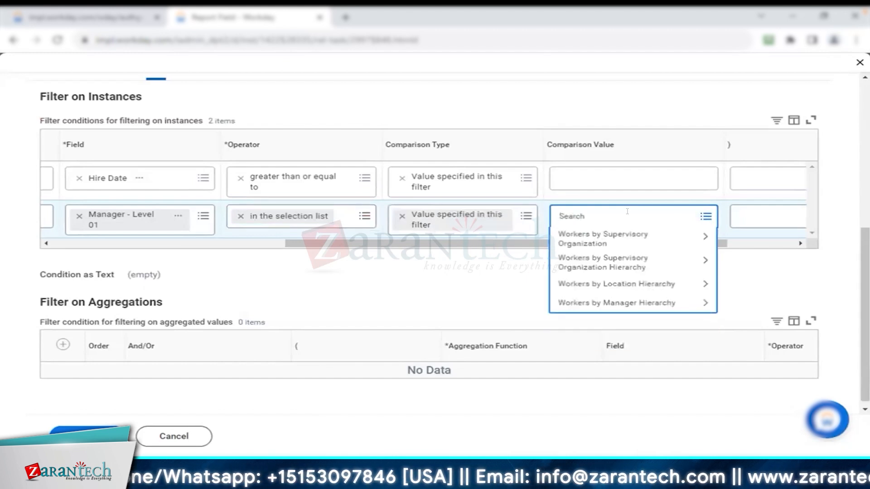
text(ashley)
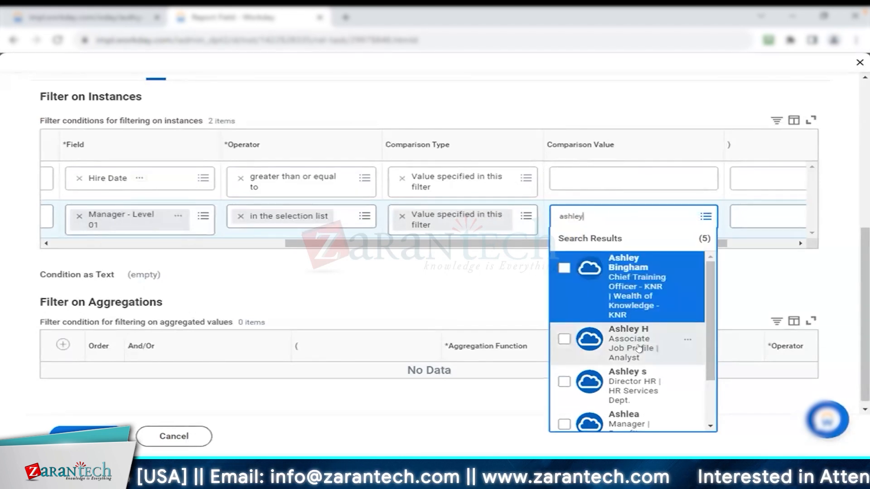
click(688, 339)
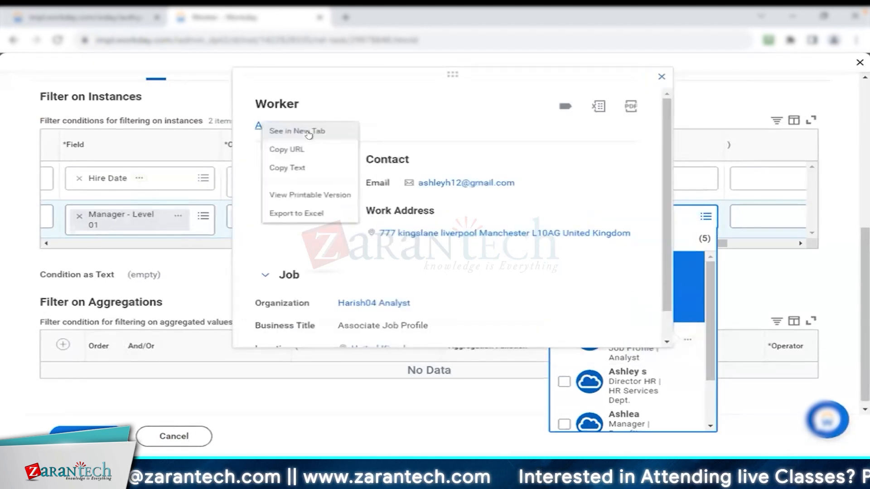
click(309, 135)
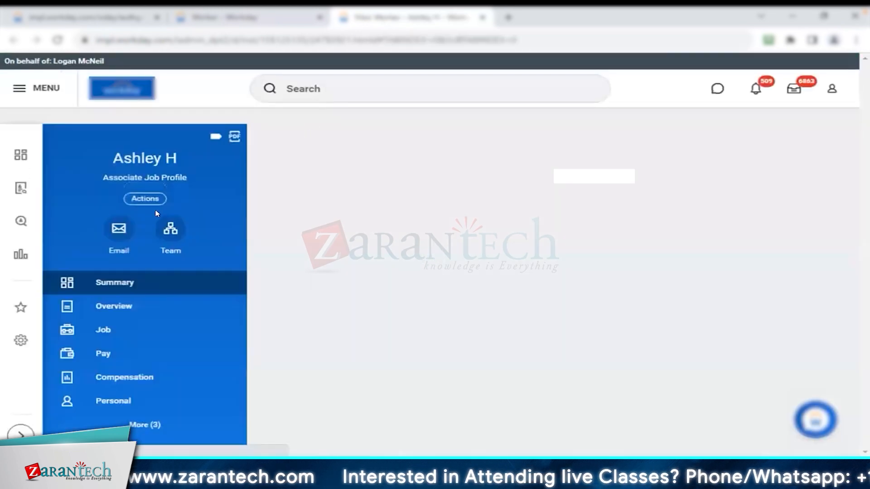
Open the worker's org chart and examine the parent organization one level up with its subordinate organizations
click(170, 228)
click(451, 163)
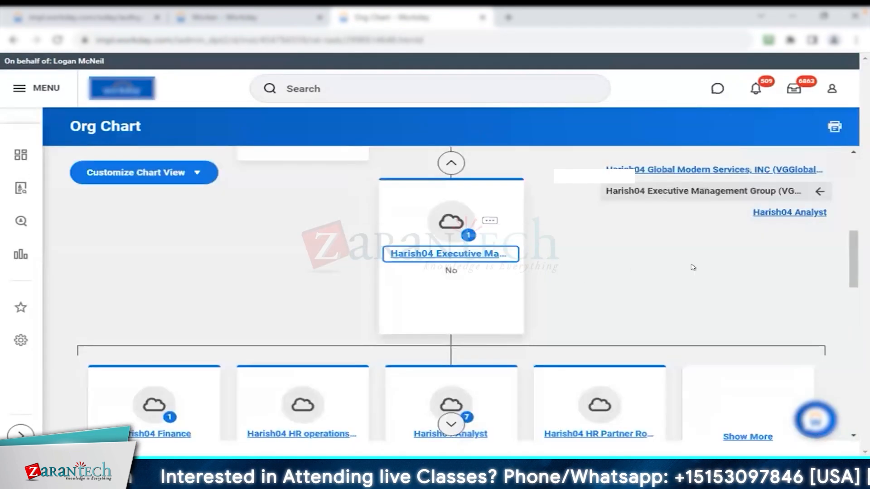
scroll(693, 267, down, 2)
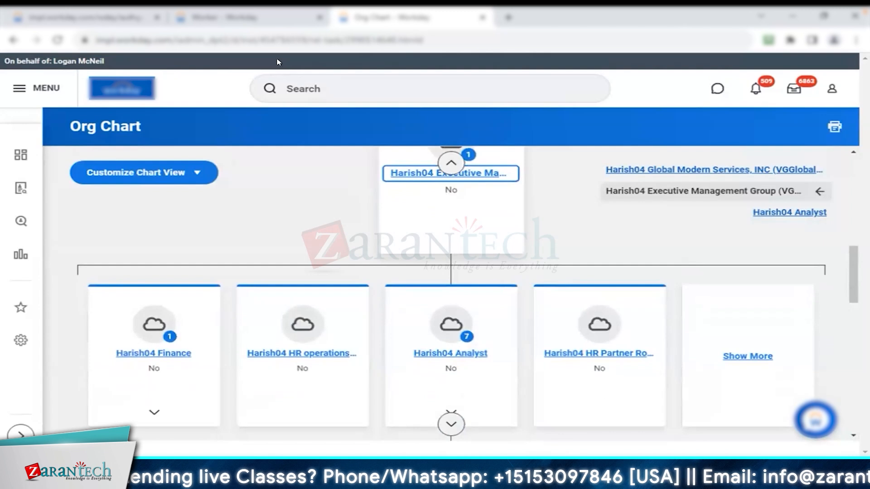
Return to the report's worker preview and check the worker's business title among the job details
click(258, 20)
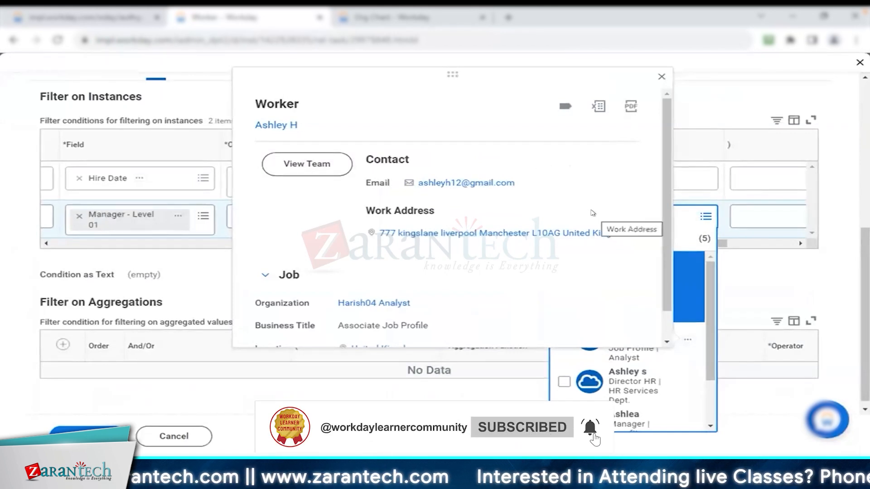
scroll(592, 213, down, 1)
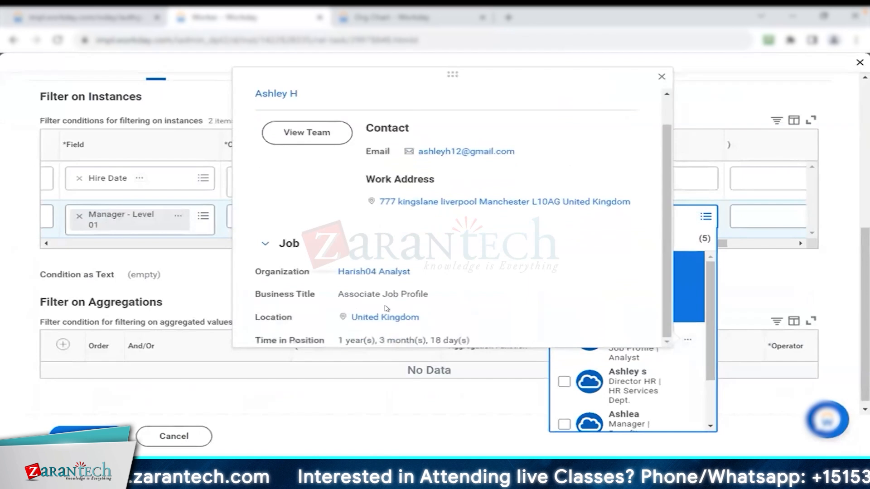
triple_click(454, 298)
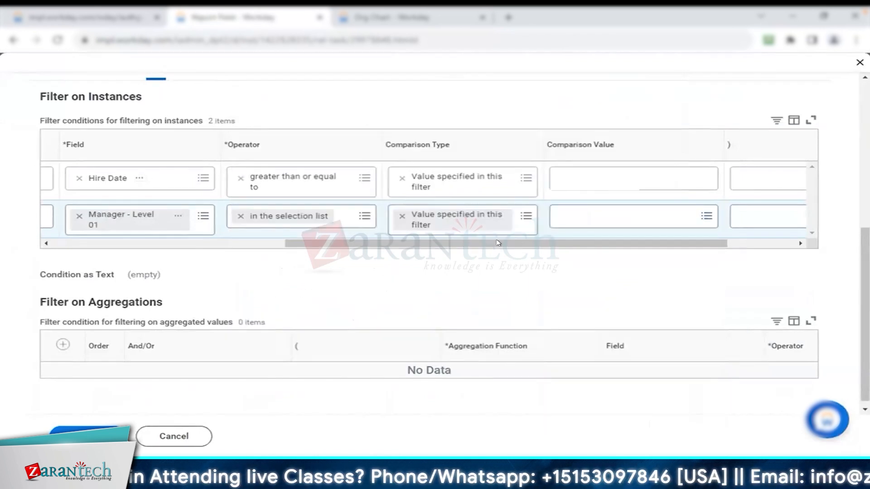
Close the worker preview and remove the Manager - Level 01 field from the second instance filter condition
drag(515, 243, 289, 239)
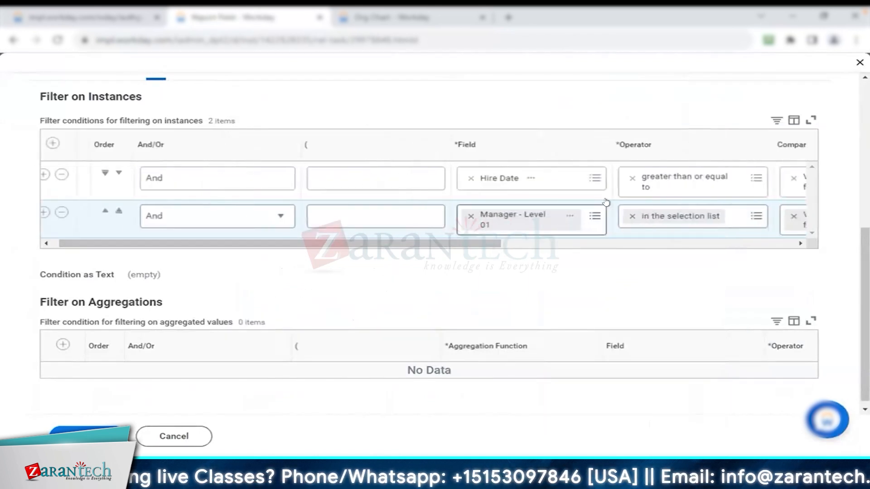
drag(342, 243, 431, 243)
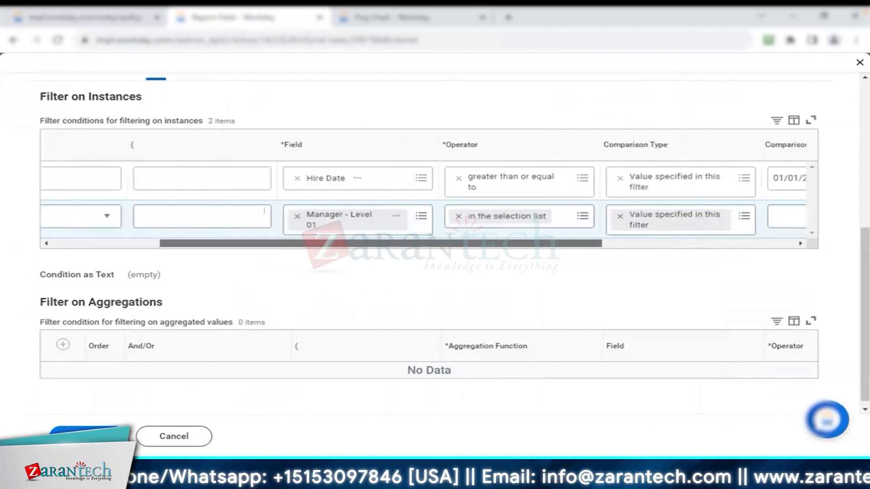
click(311, 217)
key(BackSpace)
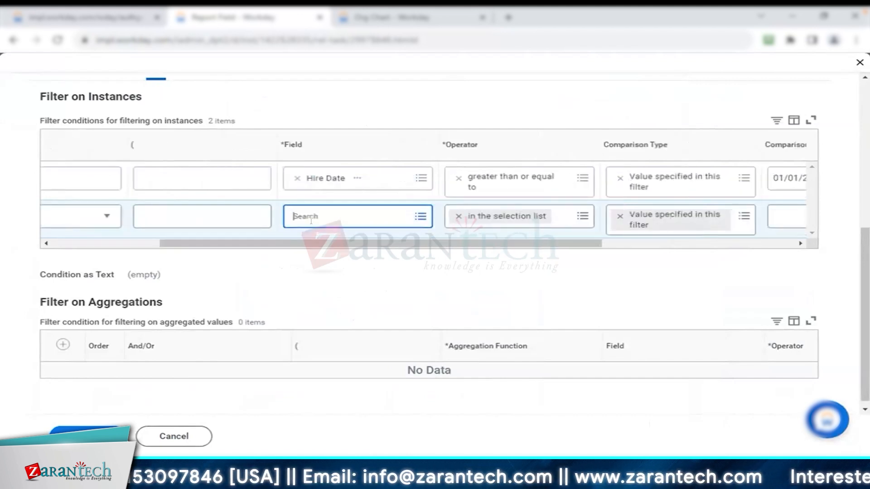
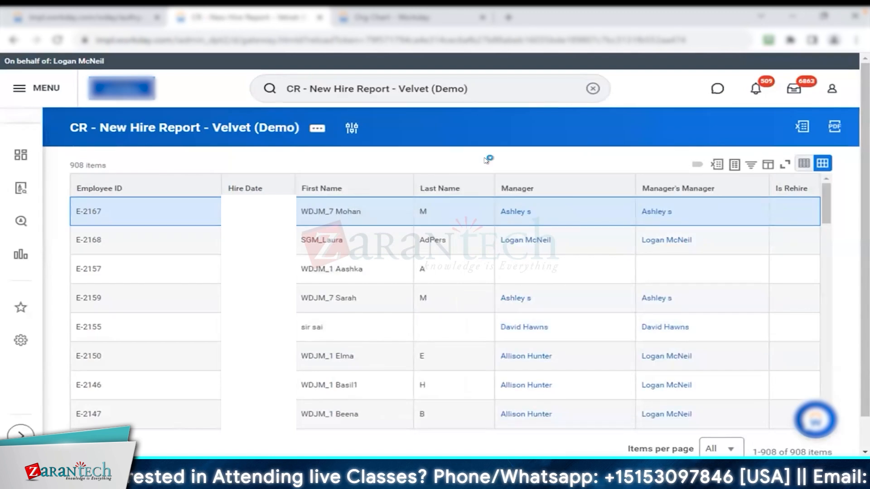
Open the report's filter settings and bring the comparison columns of the two Hire Date instance conditions into view
scroll(419, 239, down, 6)
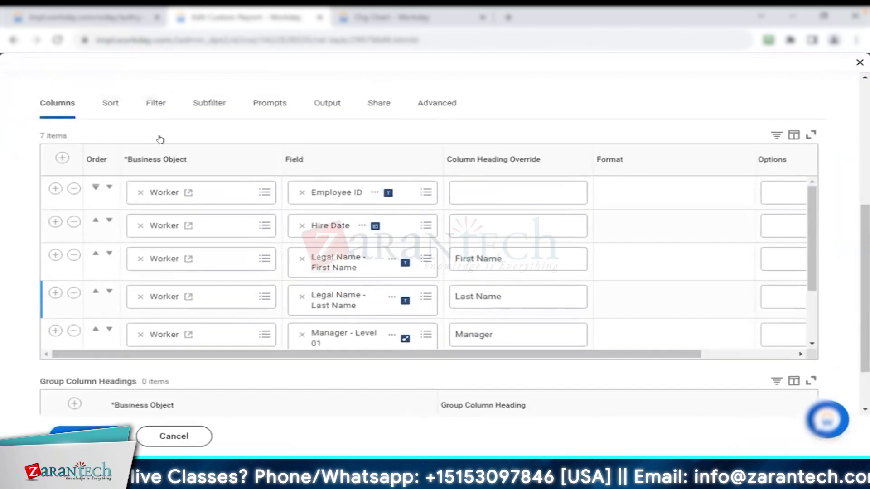
click(156, 104)
scroll(498, 245, right, 5)
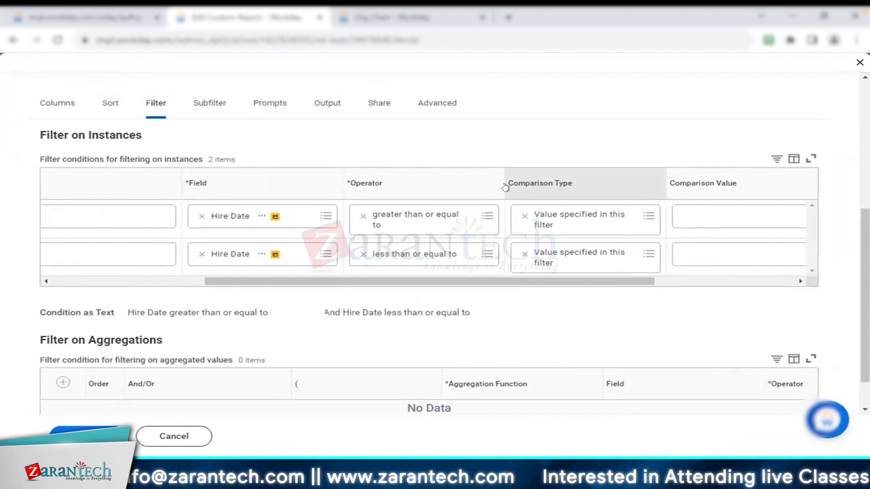
Set the comparison type of the greater-than-or-equal-to Hire Date condition to Value from another field
click(560, 222)
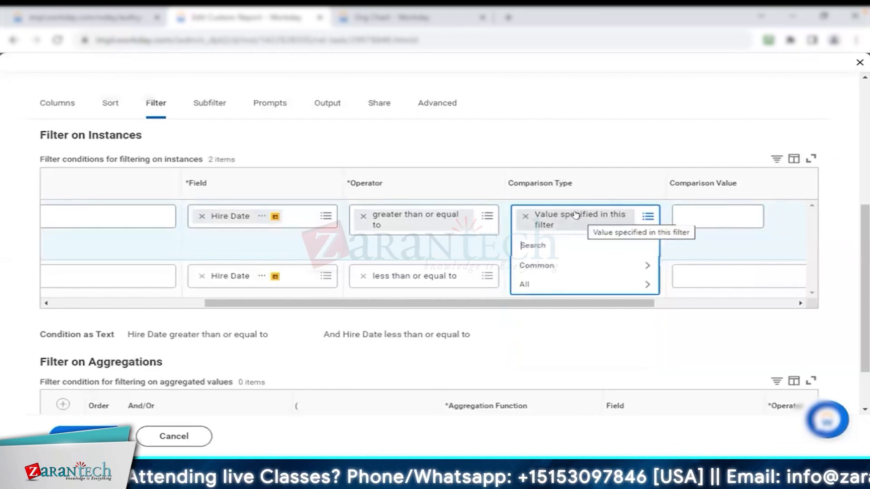
click(573, 282)
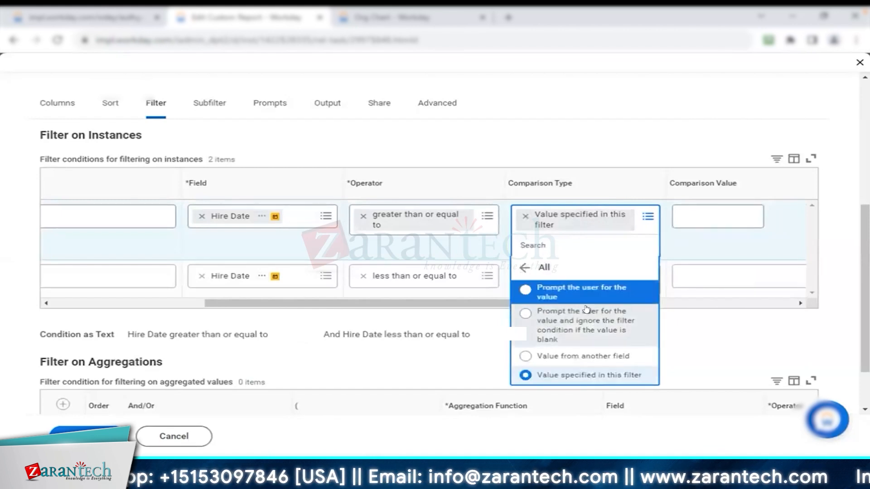
click(582, 355)
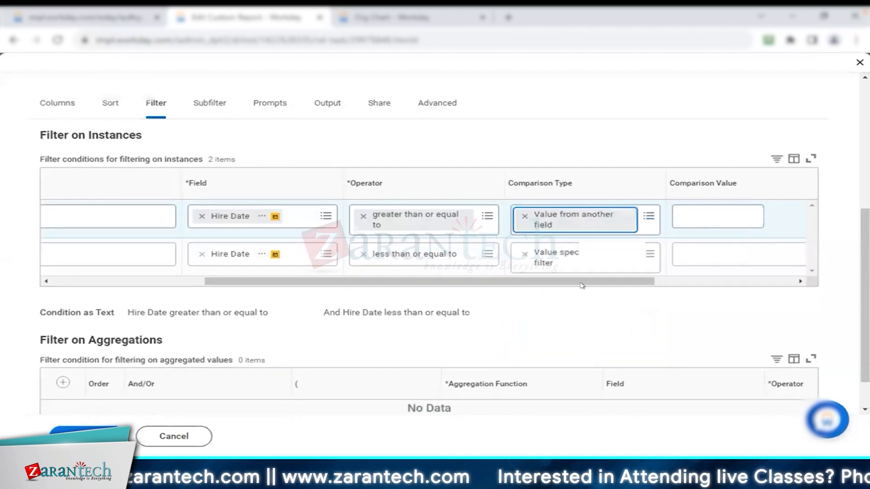
Search the first Hire Date condition's comparison value fields for "today" and look through the relative date options
drag(584, 280, 646, 279)
click(671, 214)
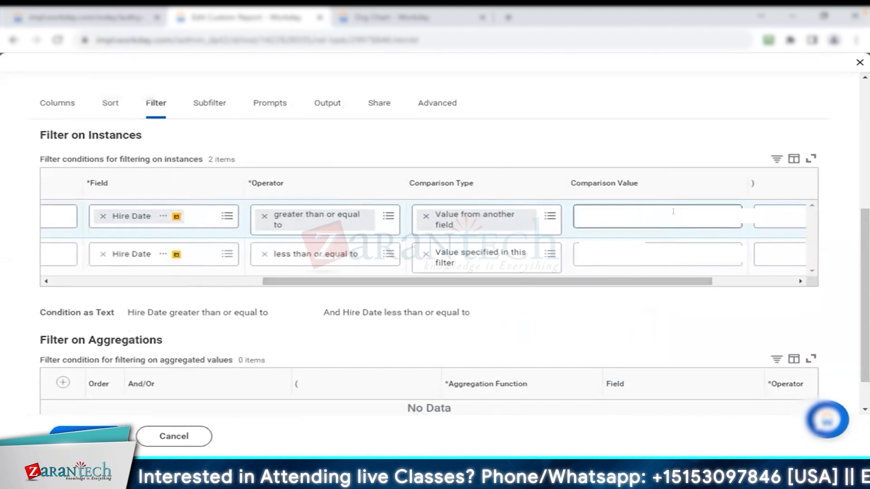
text(today)
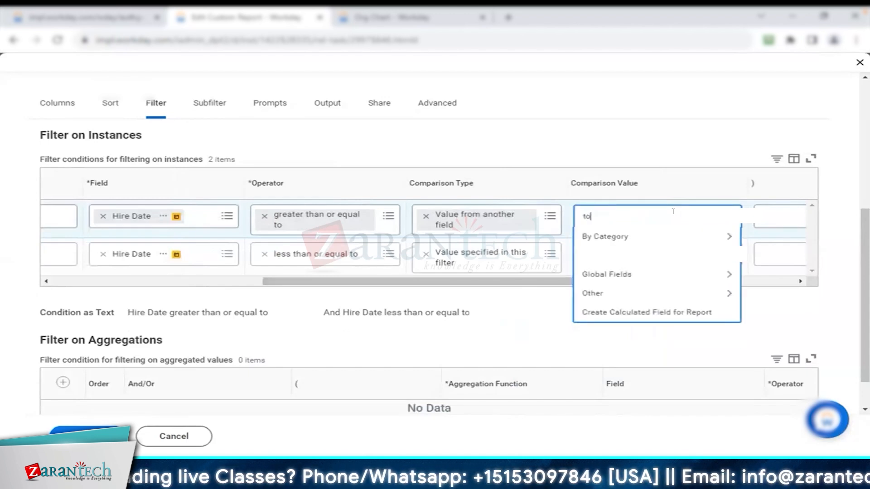
key(Return)
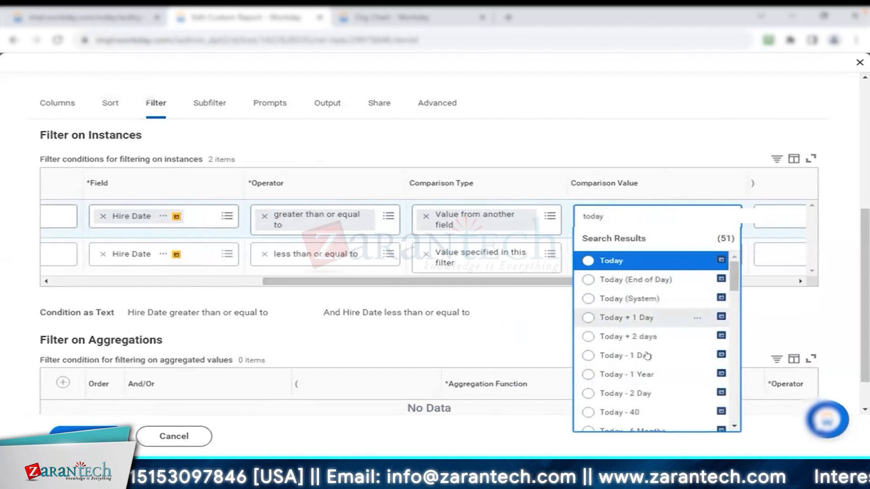
scroll(638, 327, down, 5)
scroll(651, 405, down, 4)
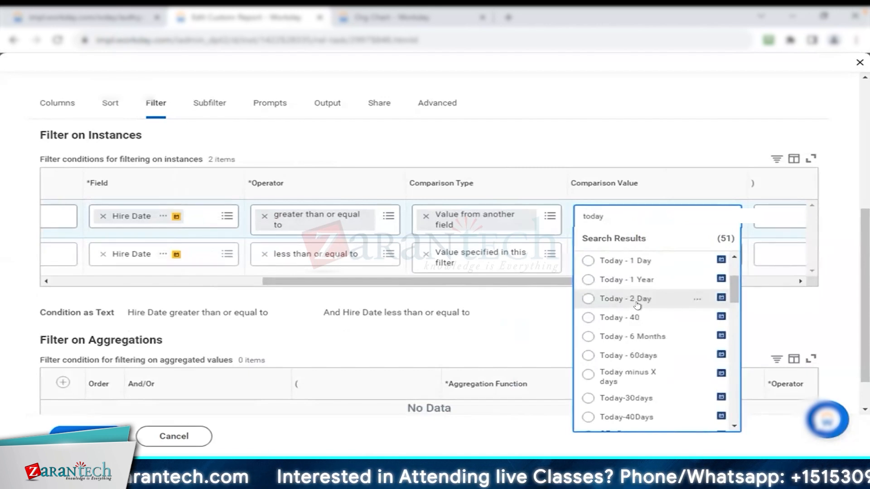
Search the comparison value fields for "first day of the year" and review the matching date fields without picking one
double_click(605, 211)
text(first day of the year)
key(Return)
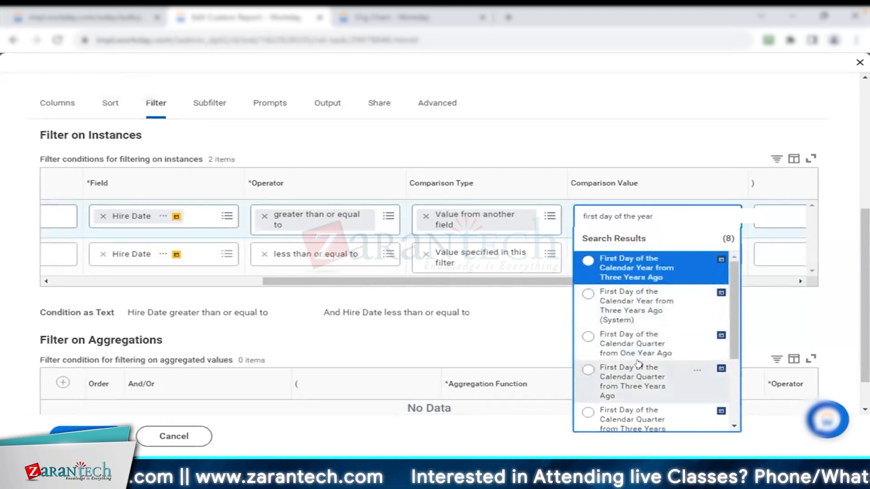
double_click(668, 212)
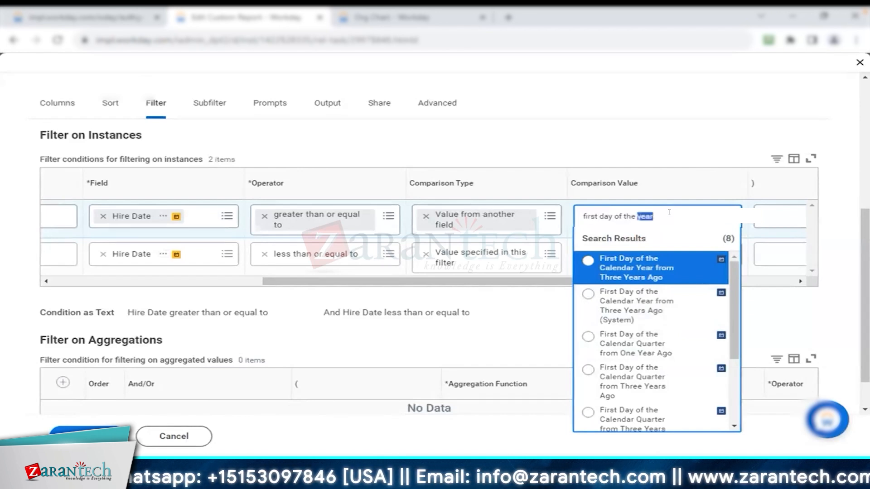
drag(639, 219, 550, 230)
Set the comparison type of both Hire Date conditions to Prompt the user for the value
click(550, 230)
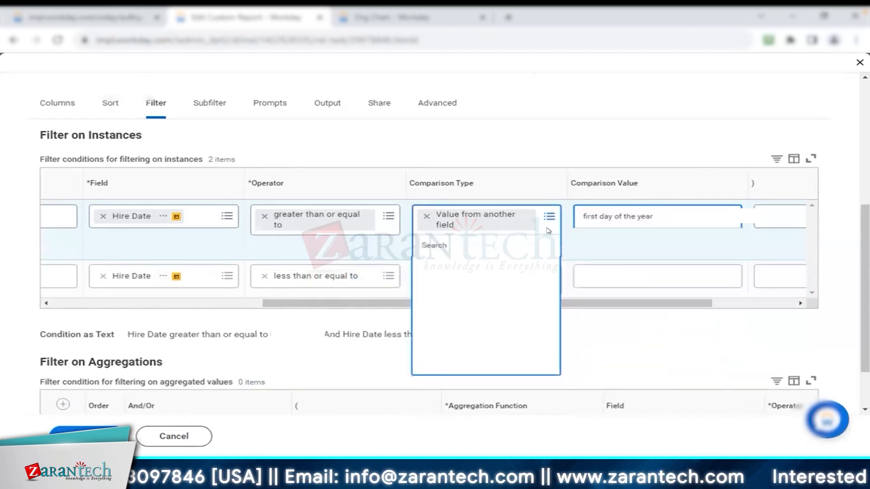
click(486, 286)
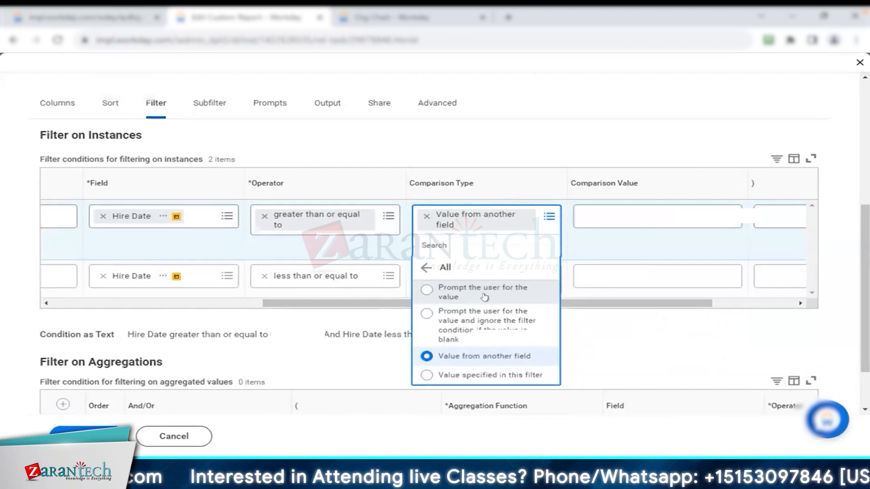
click(484, 294)
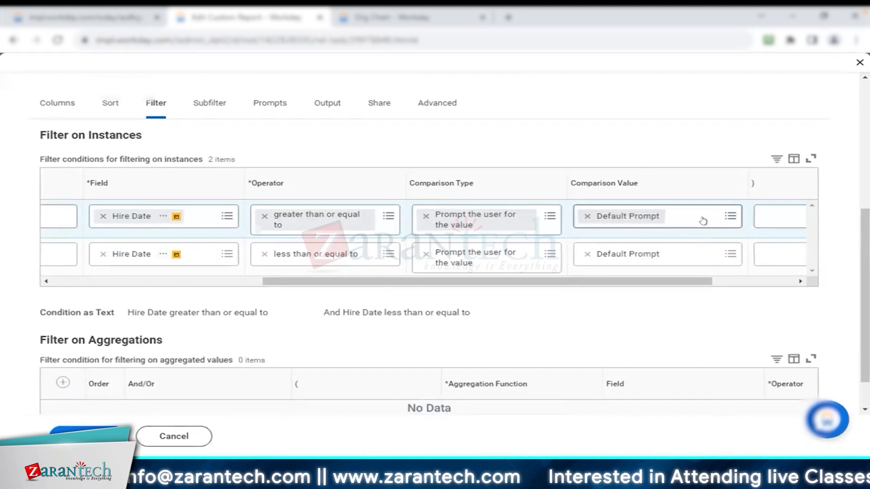
Assign Starting Prompt to the greater-than-or-equal-to Hire Date condition and Ending Prompt to the less-than-or-equal-to condition
click(704, 220)
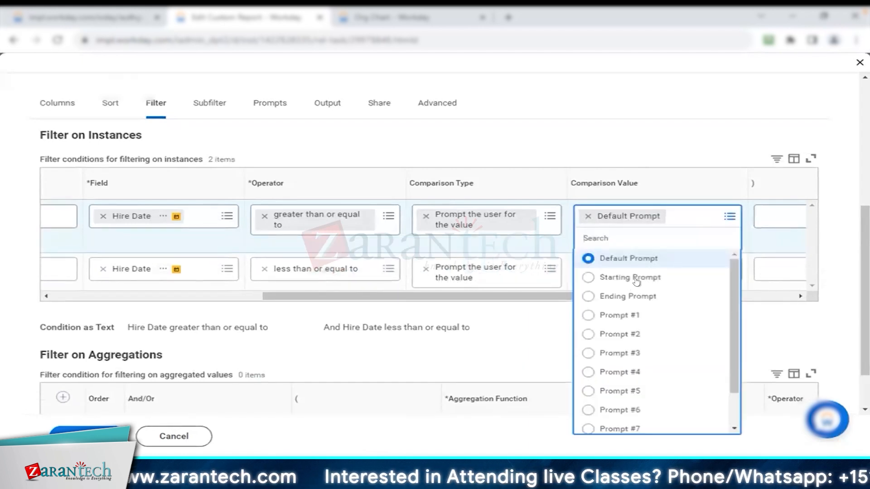
click(637, 278)
click(643, 254)
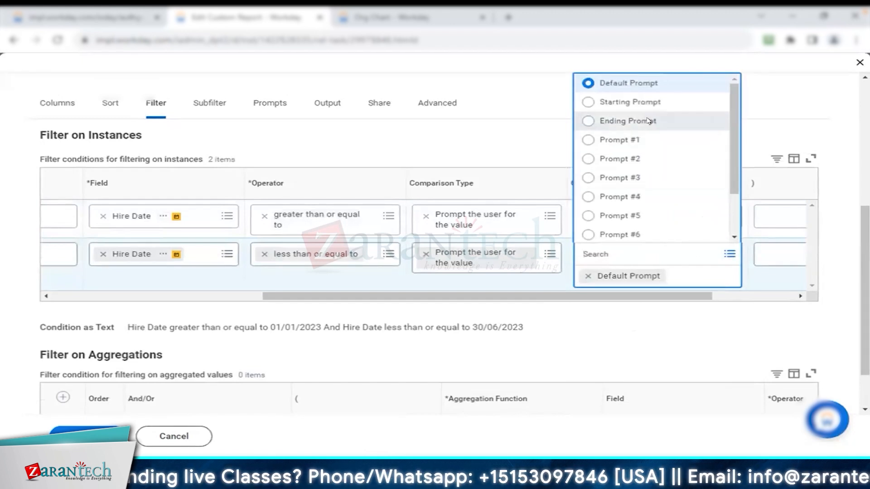
click(647, 121)
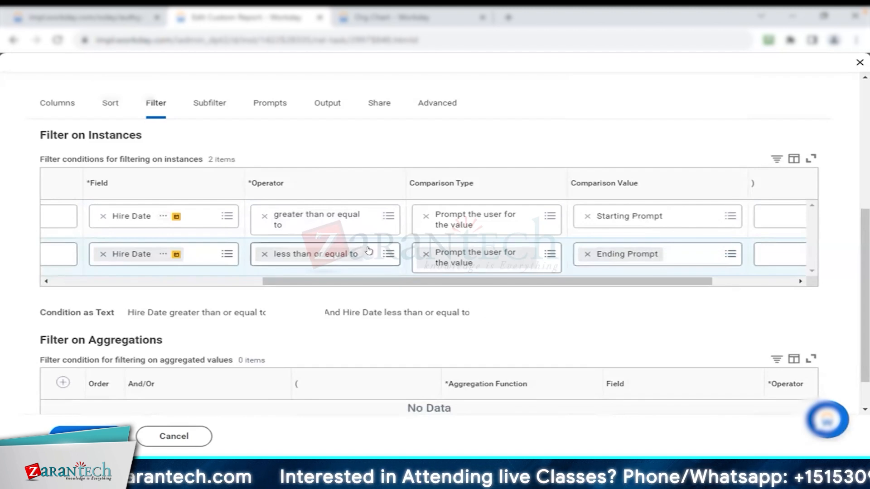
Open the report's prompt settings and fill the Prompt Defaults grid using Populate Undefined Prompt Defaults
click(154, 105)
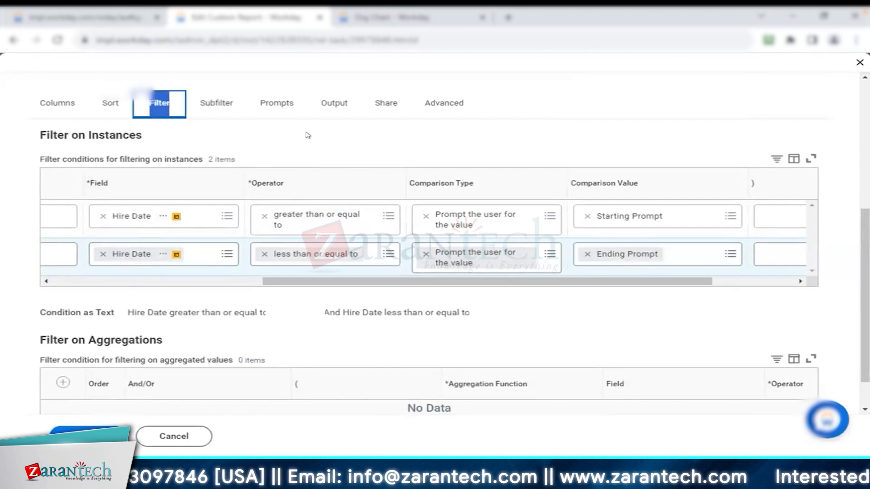
click(270, 110)
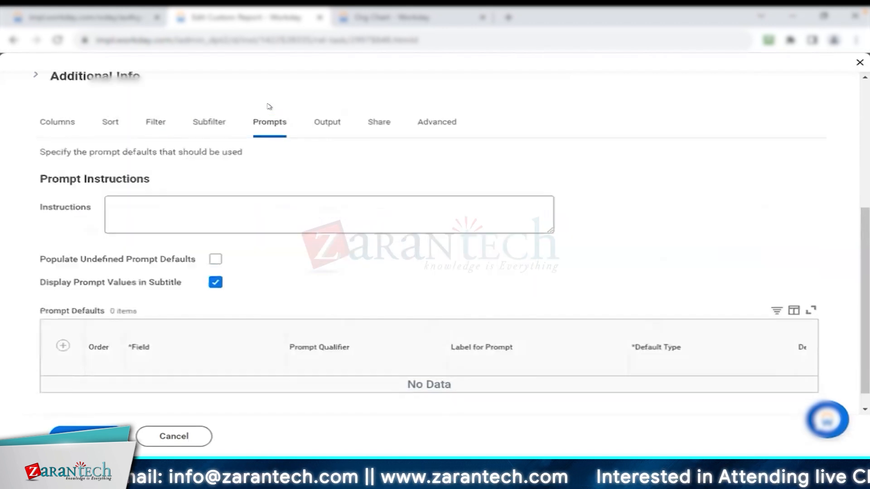
scroll(399, 239, down, 1)
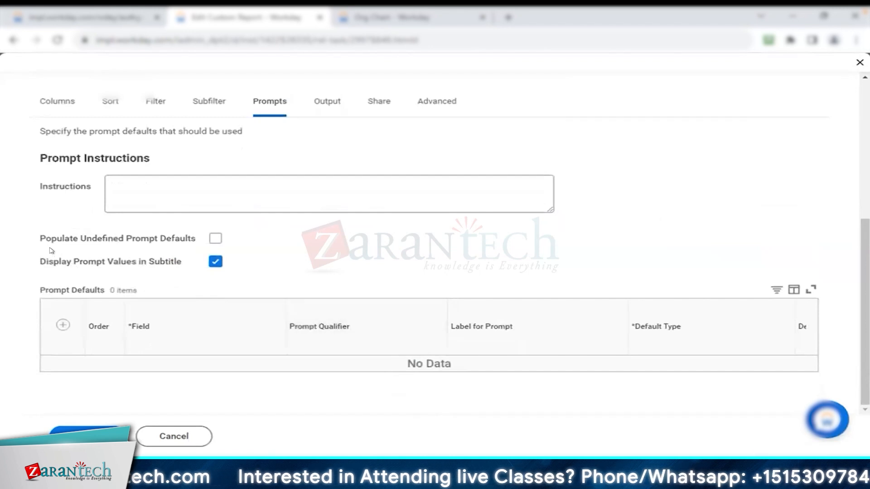
drag(39, 240, 191, 241)
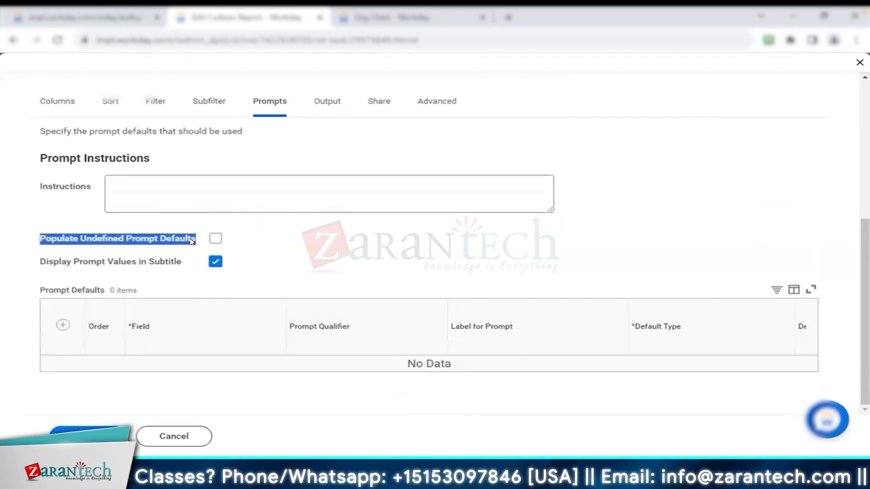
click(215, 239)
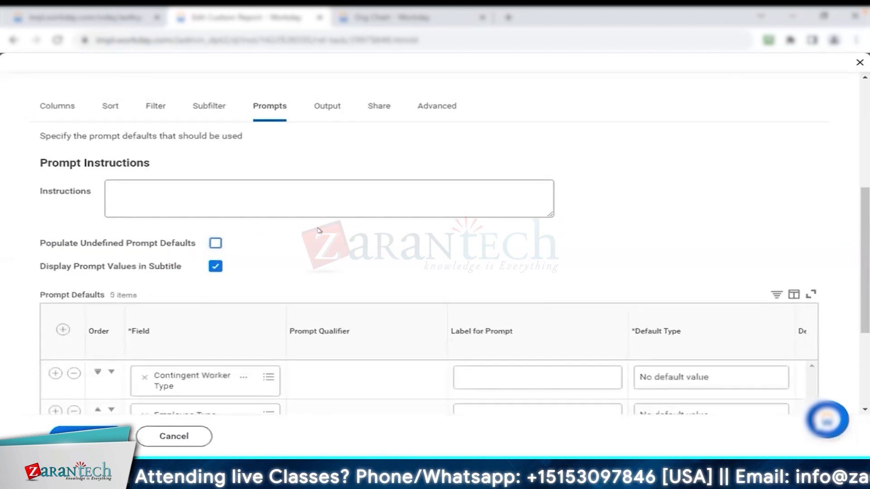
Check the data source filter behind the populated prompts, and move both Hire Date prompts to the top of Prompt Defaults, Starting Prompt first
scroll(318, 230, down, 4)
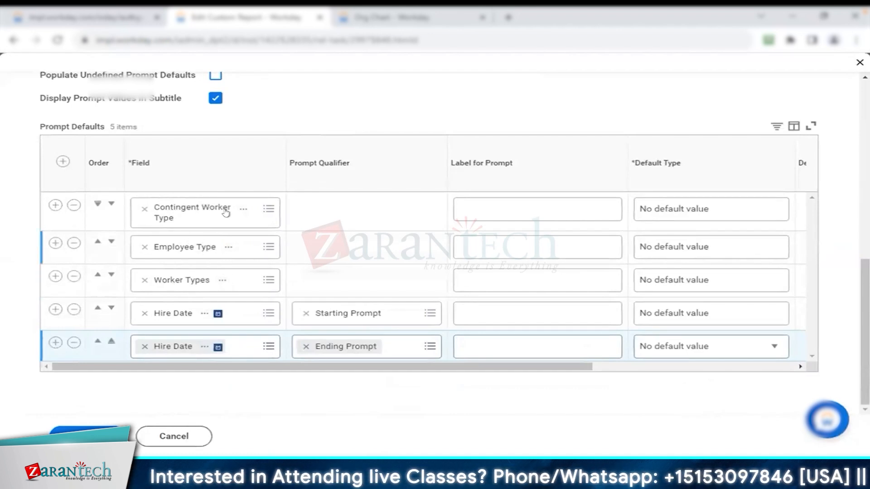
scroll(297, 119, up, 8)
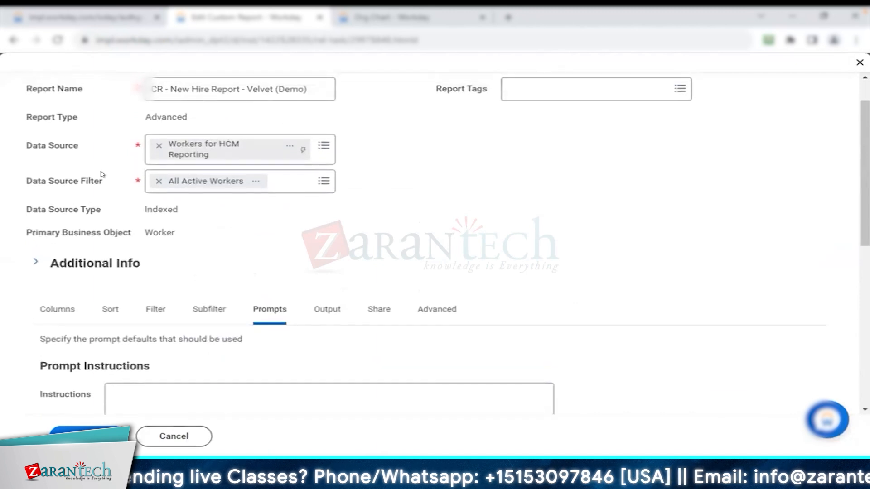
triple_click(101, 182)
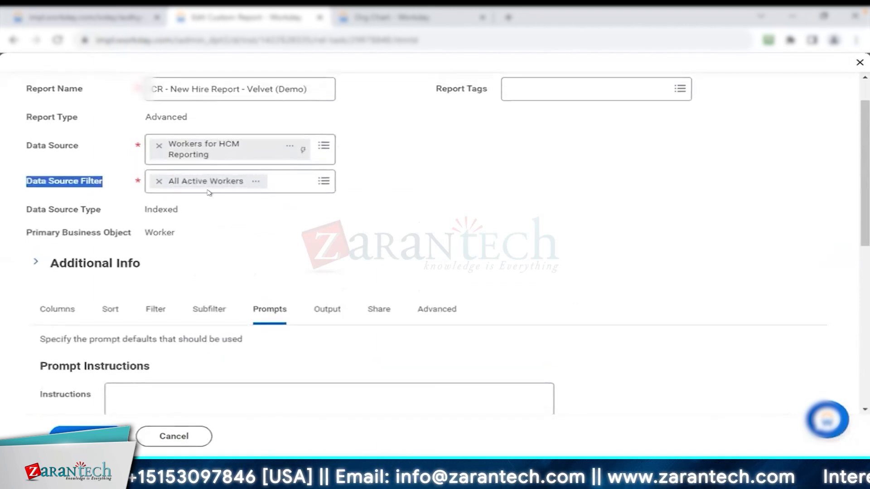
scroll(209, 193, down, 10)
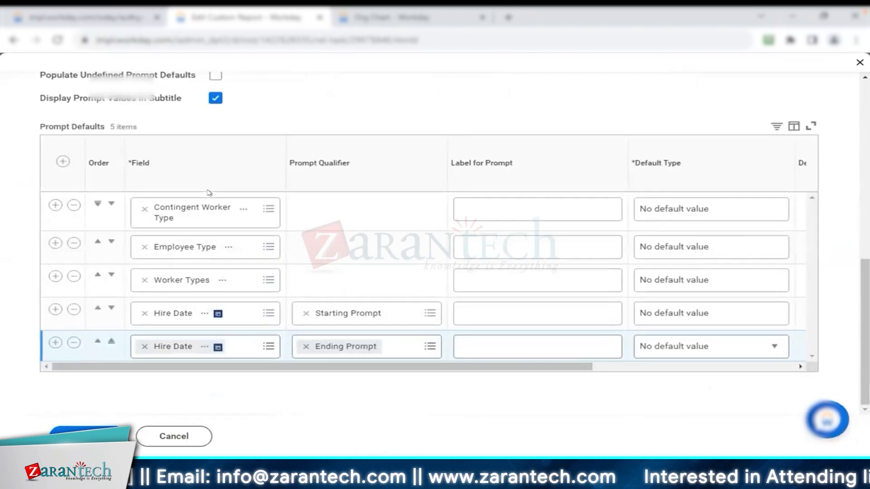
click(111, 341)
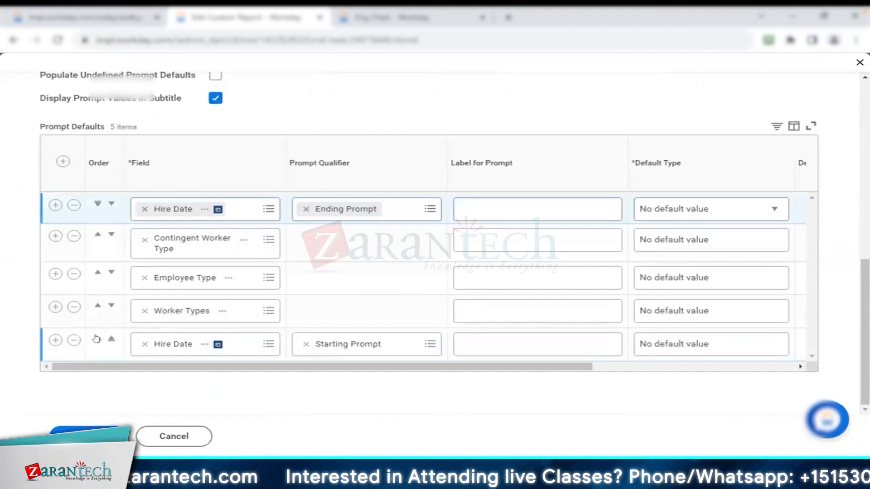
click(111, 339)
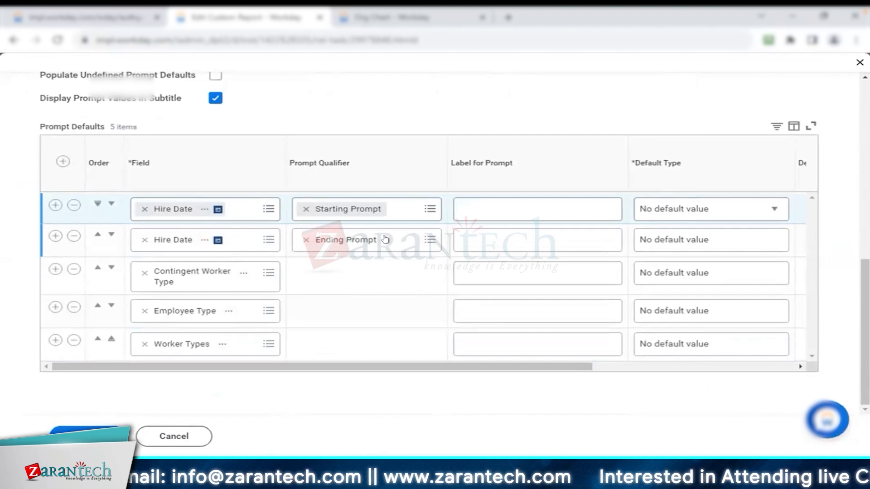
Label the Hire Date starting prompt "Starting Hire Date Range" and the ending prompt "Ending Hire Date Range"
drag(451, 163, 515, 172)
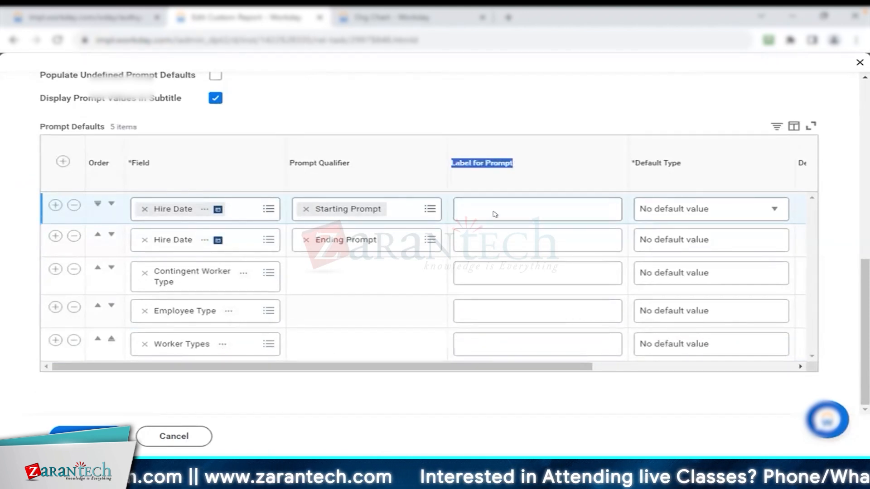
click(505, 204)
text(St)
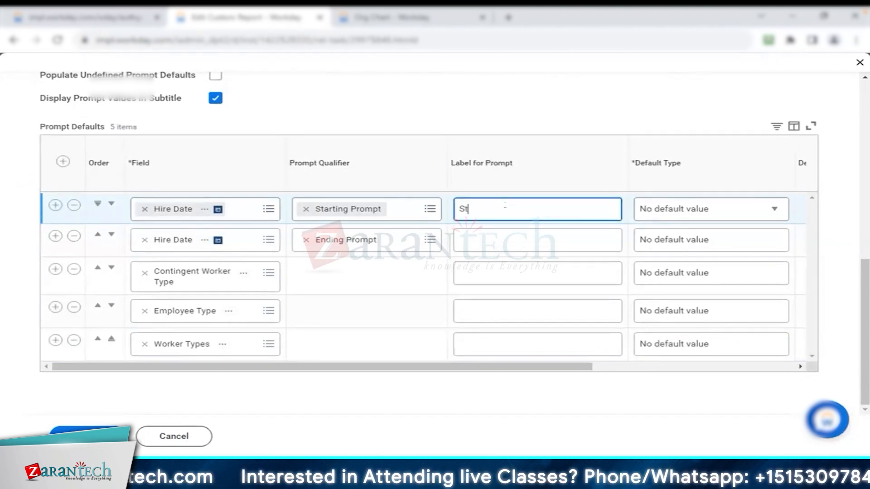
text(arting Hire Date )
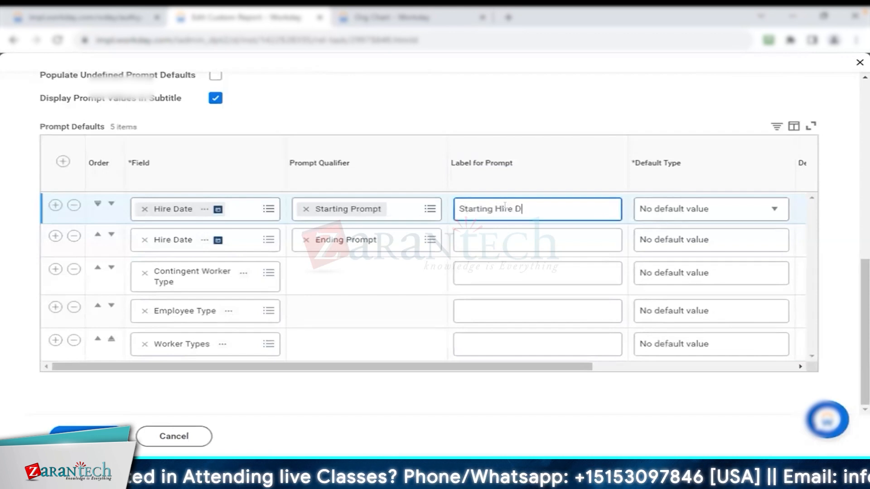
text(Range)
key(BackSpace)
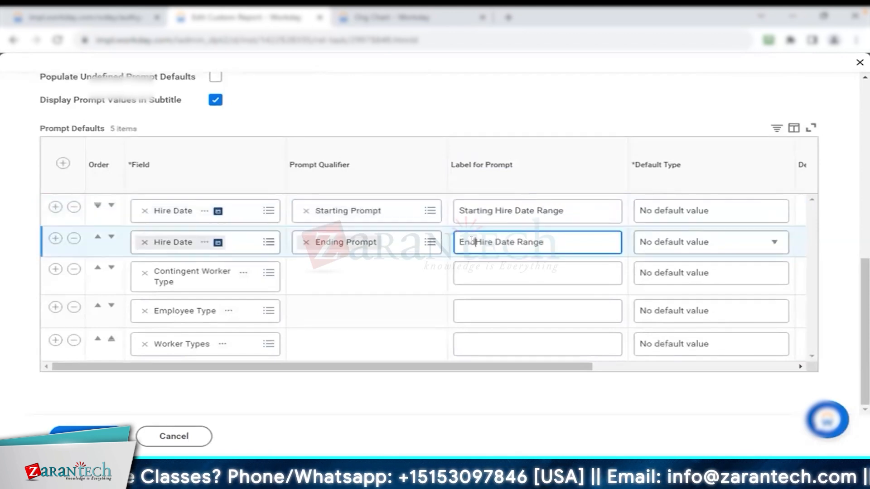
text(ing)
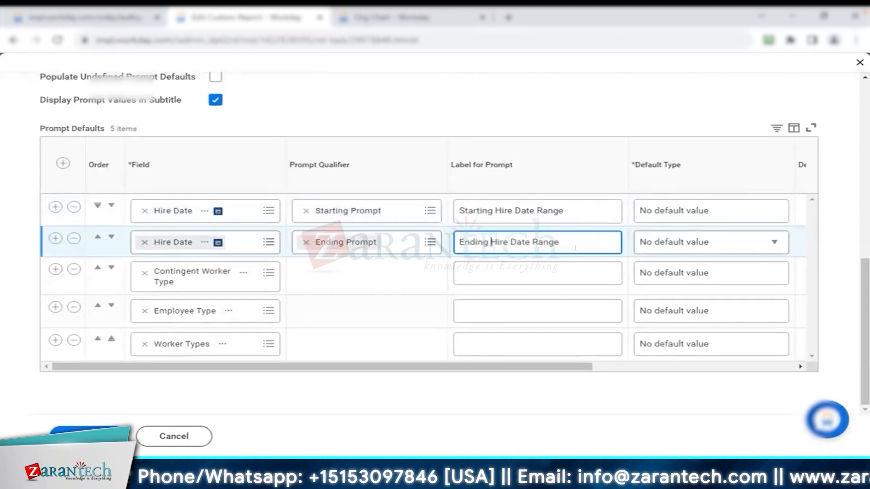
click(373, 294)
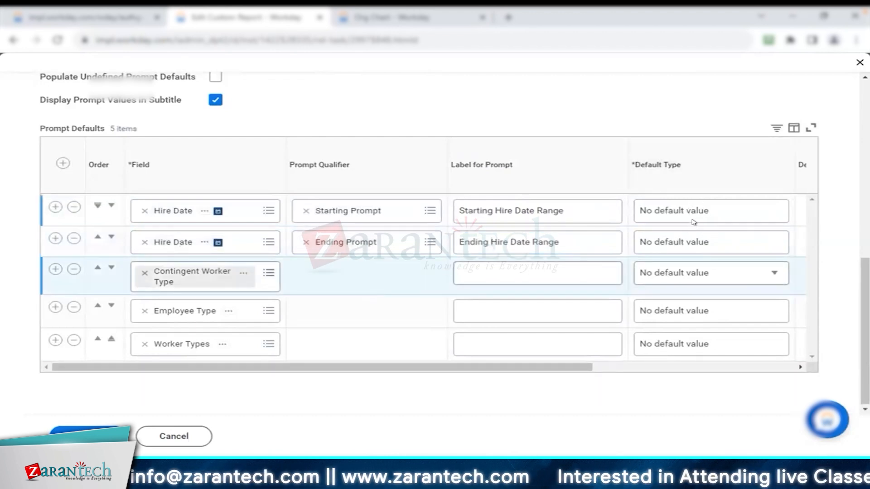
drag(427, 364, 504, 364)
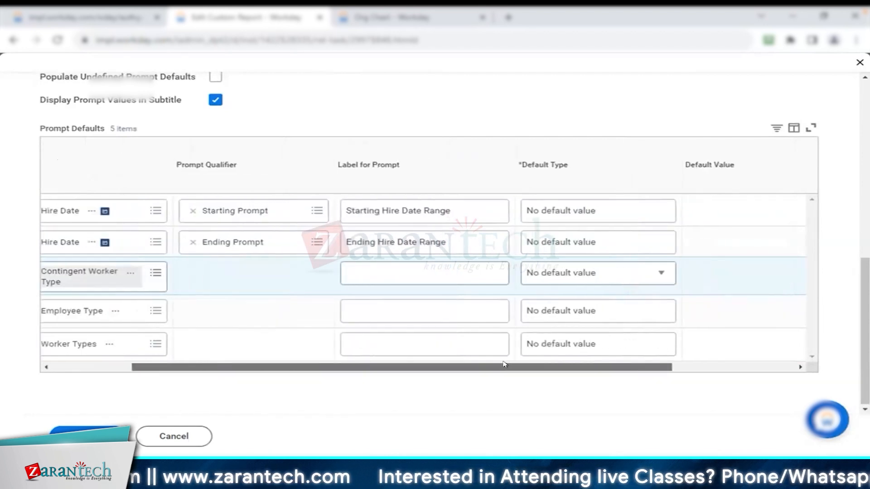
drag(504, 365, 424, 365)
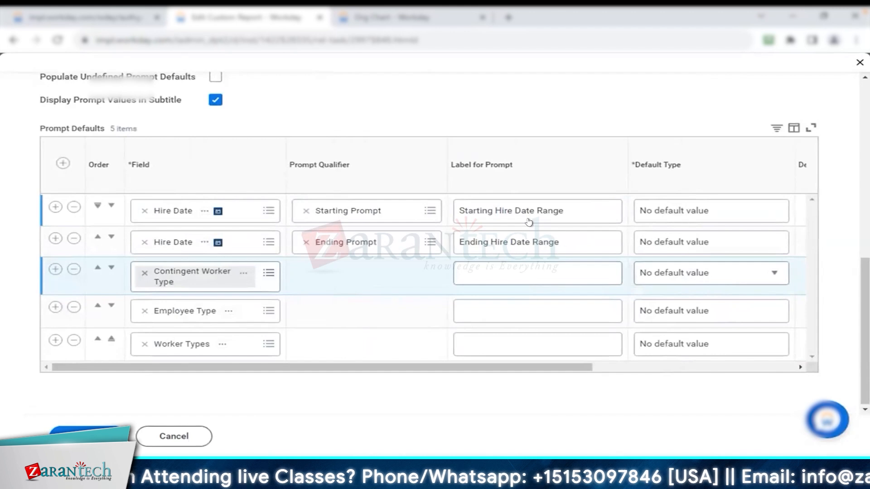
Save the report's prompt settings and run the report to check the labels and order of its prompts
click(116, 430)
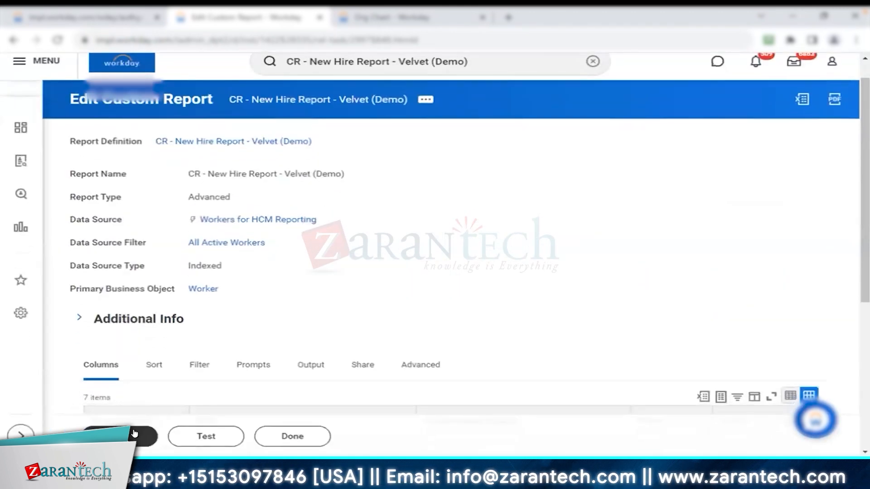
click(135, 434)
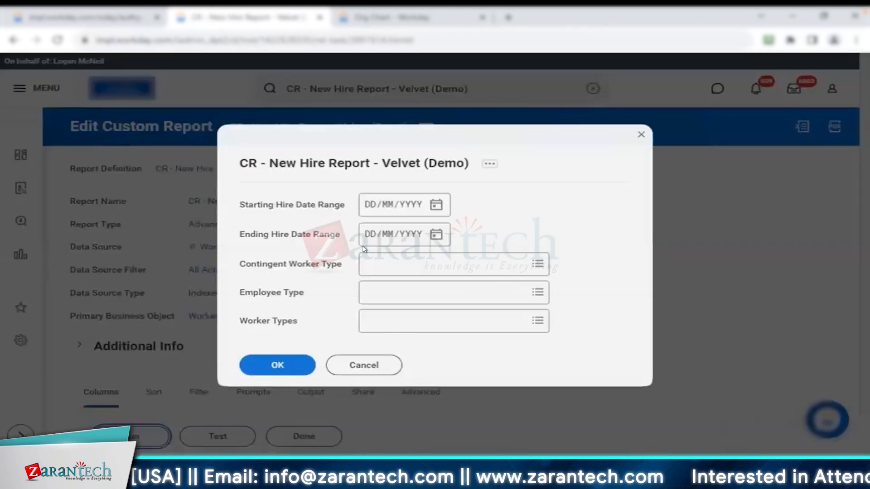
drag(241, 264, 312, 318)
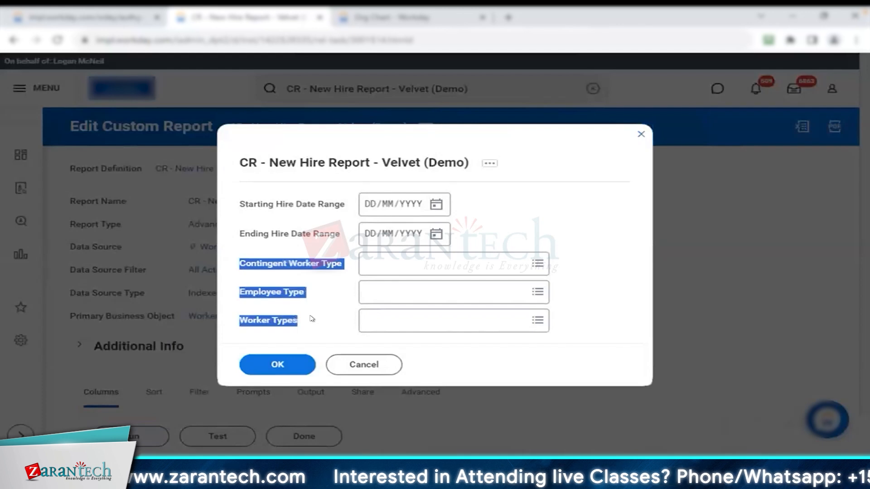
click(267, 204)
drag(241, 204, 344, 205)
drag(242, 233, 341, 238)
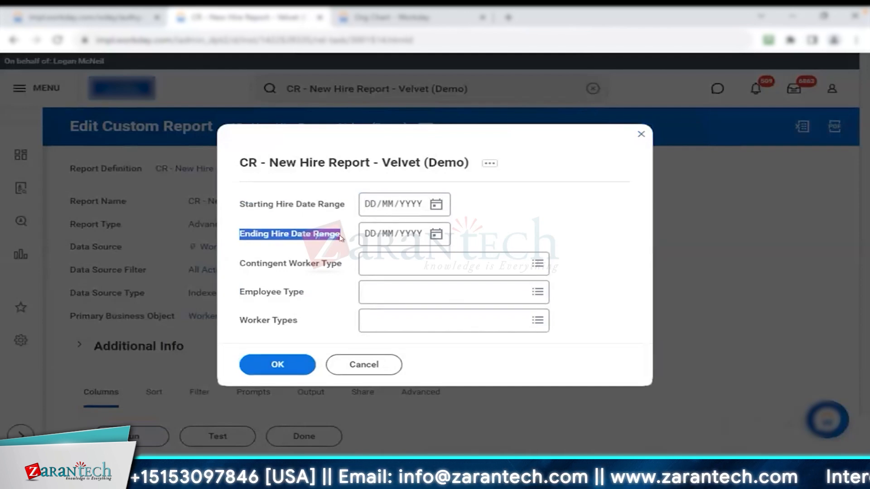
Enter a starting and an ending hire date, run the report, and review the hire dates and date range subtitle
click(425, 234)
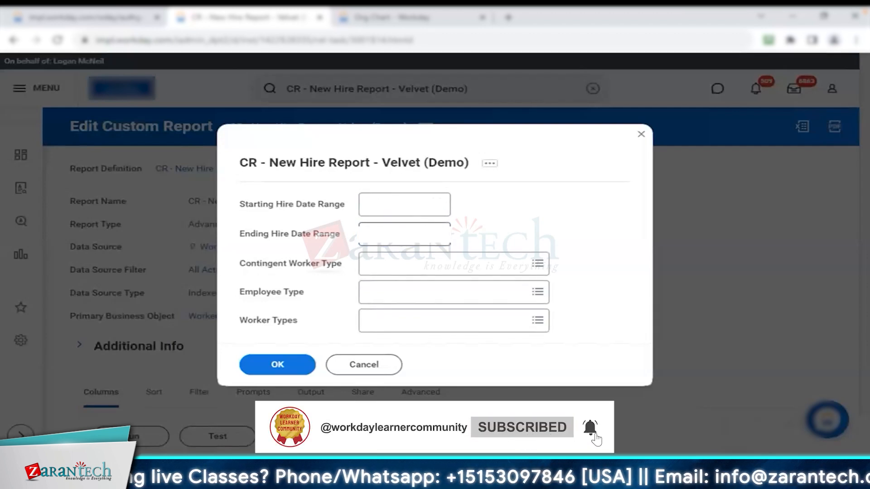
click(296, 366)
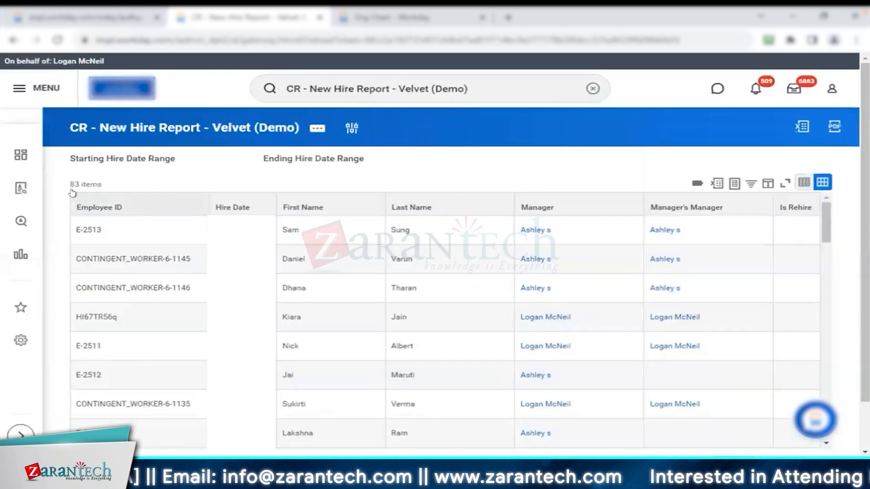
drag(69, 181, 126, 182)
click(179, 173)
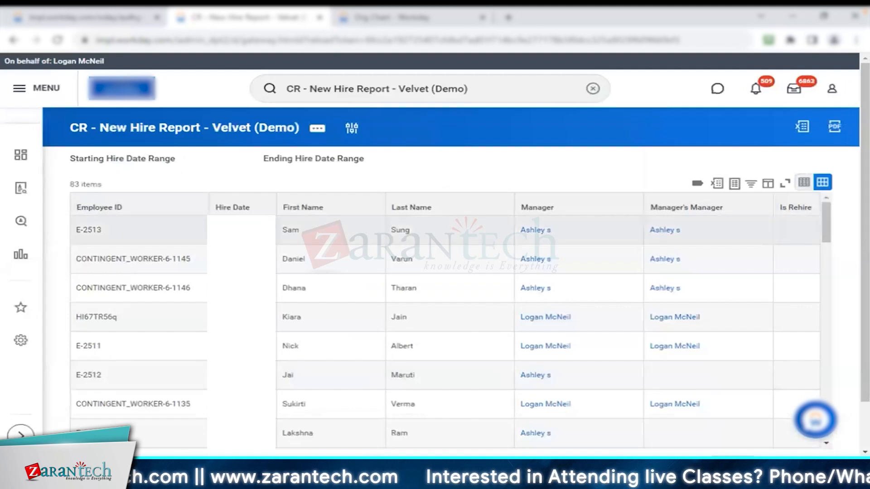
click(241, 230)
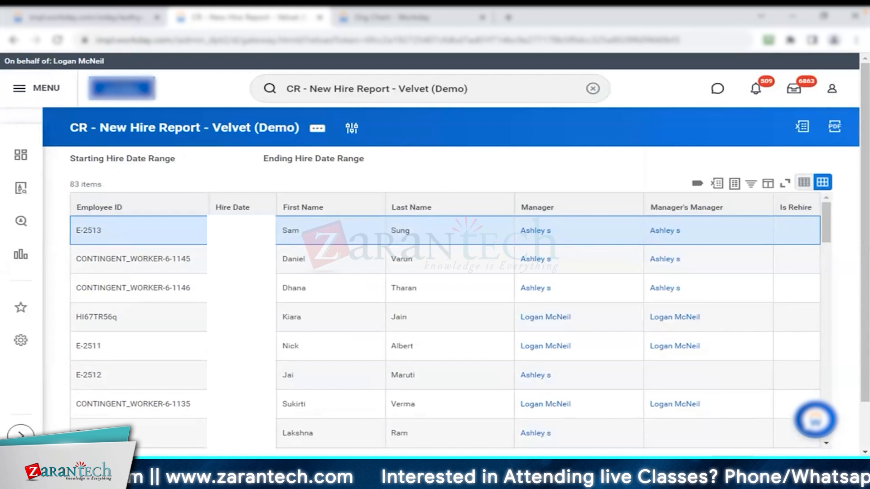
drag(69, 158, 170, 158)
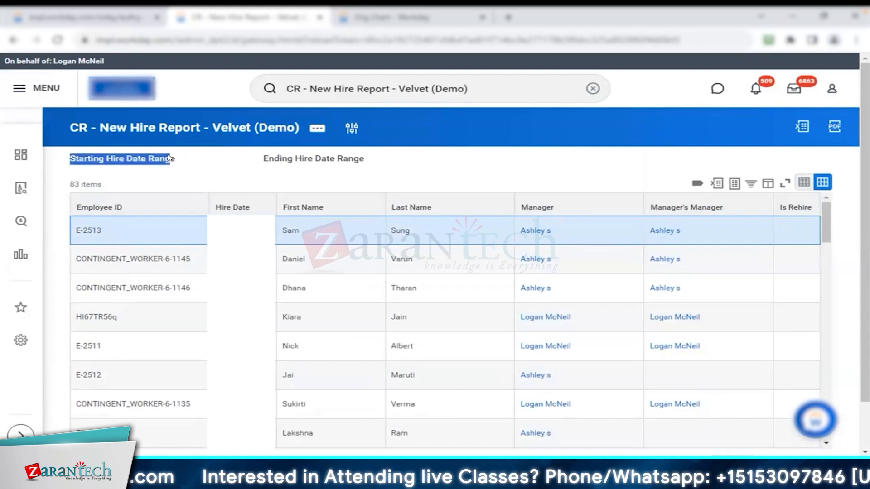
click(396, 176)
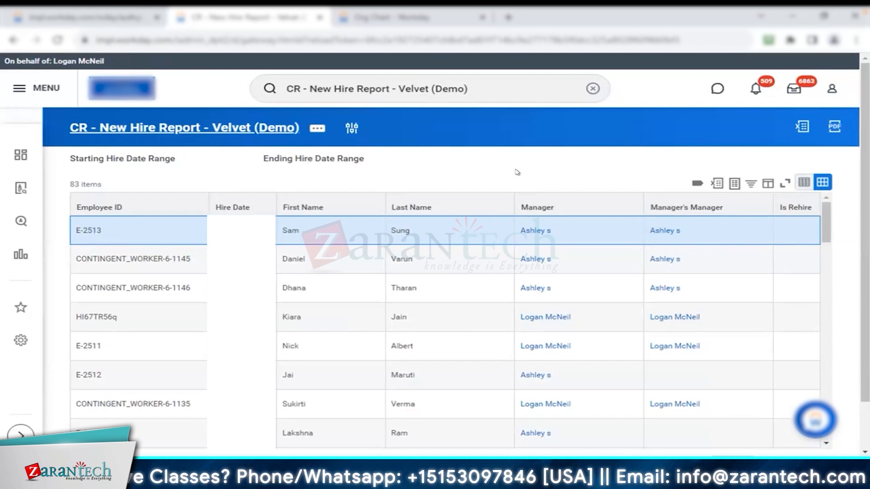
Reopen the CR - New Hire Report - Velvet (Demo) definition for editing and show the default columns of its Prompt Defaults
click(317, 128)
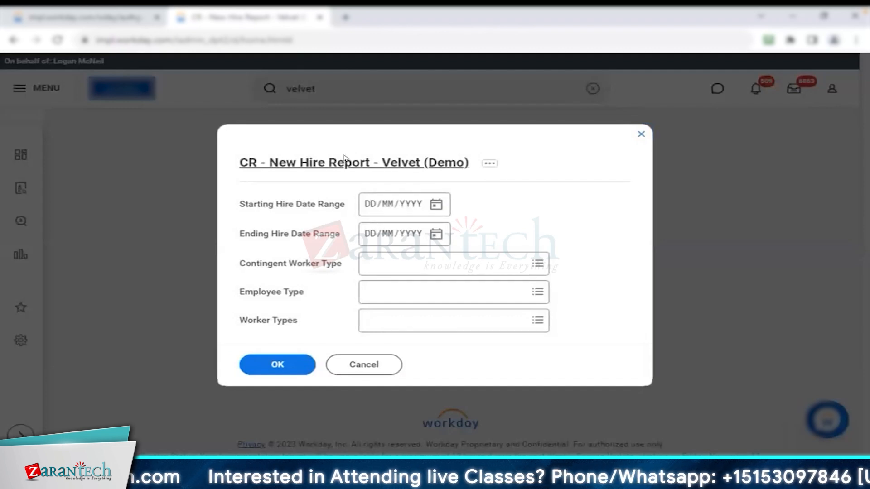
click(344, 160)
mouse_move(430, 130)
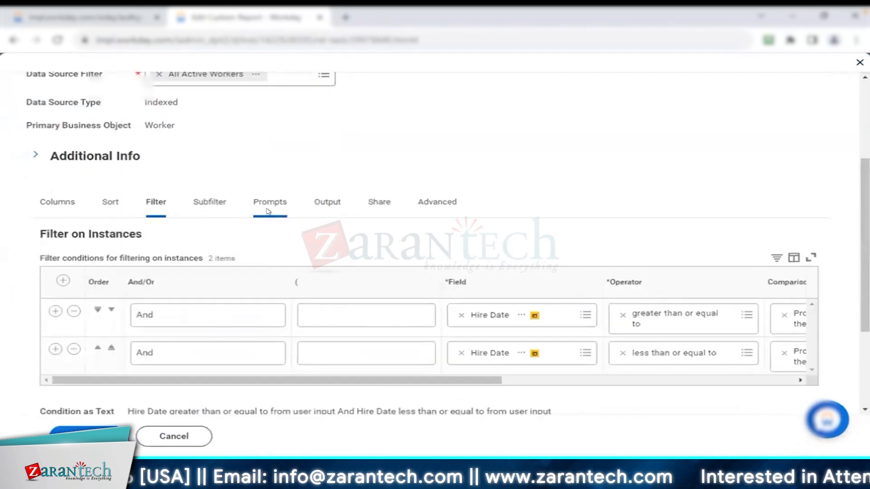
click(268, 208)
scroll(452, 221, down, 5)
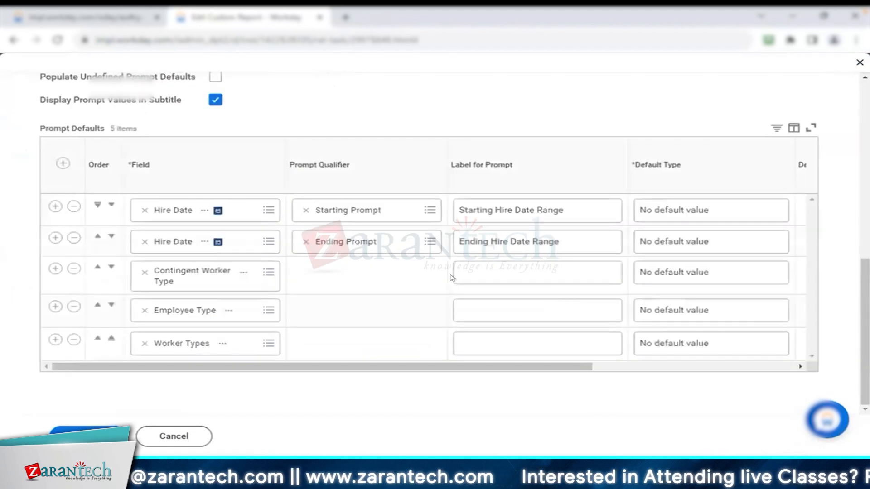
scroll(570, 364, right, 5)
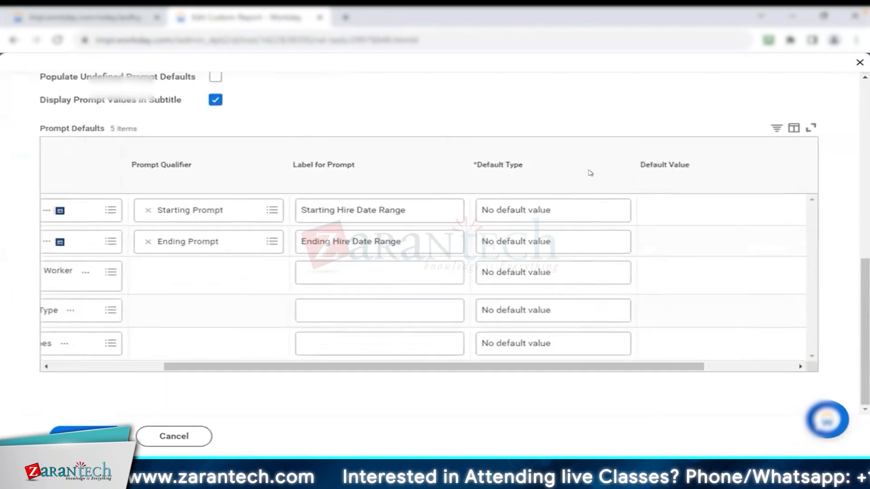
Set the Starting Hire Date Range prompt to Specify default value and enter a fixed default date, resetting the expiring session
click(594, 207)
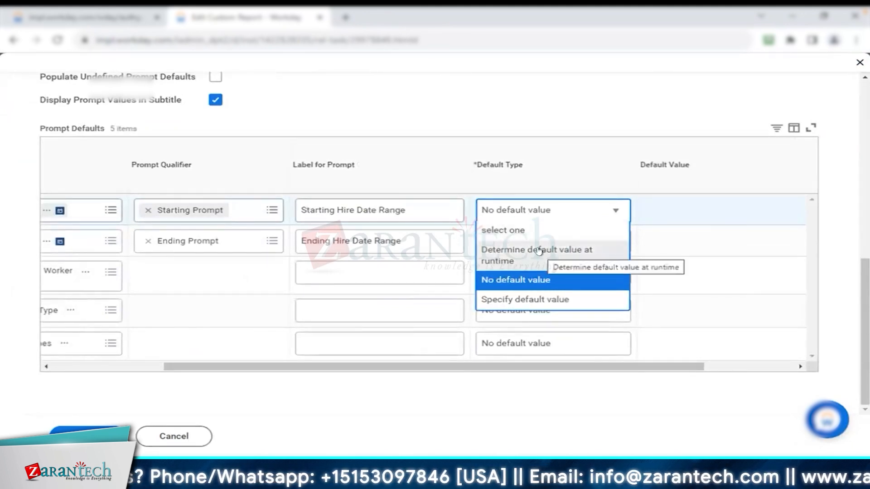
click(524, 299)
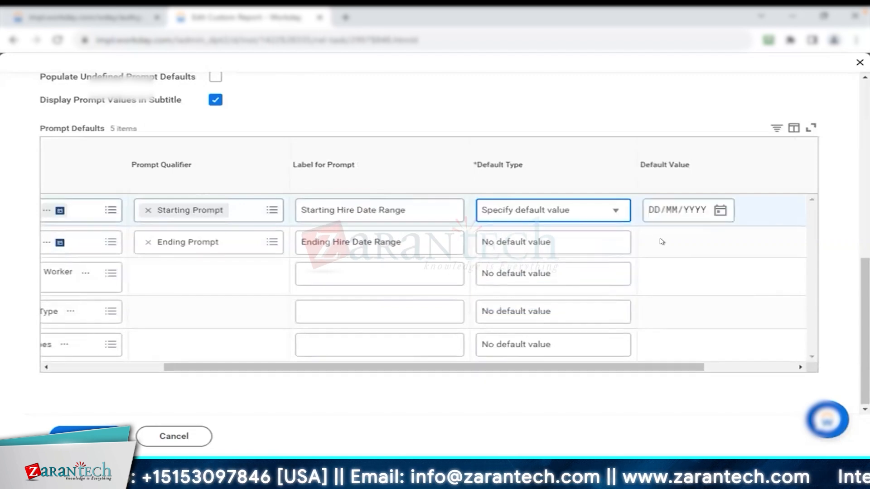
click(650, 212)
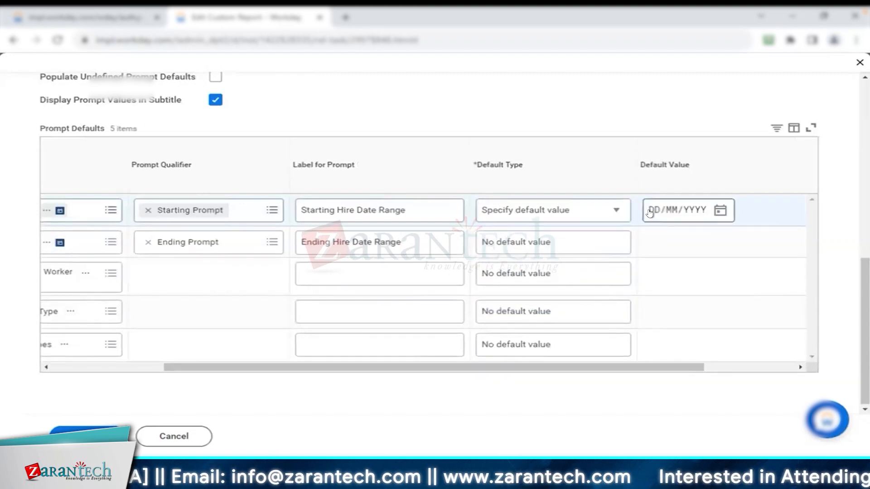
click(680, 88)
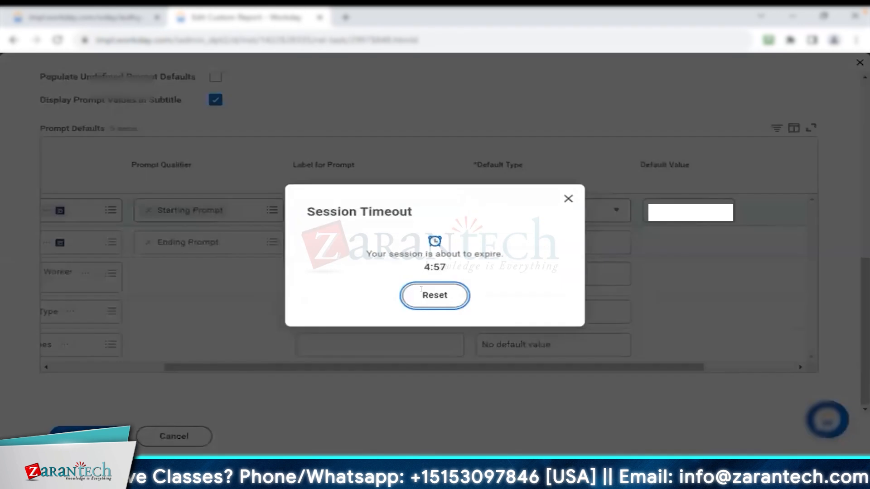
click(428, 295)
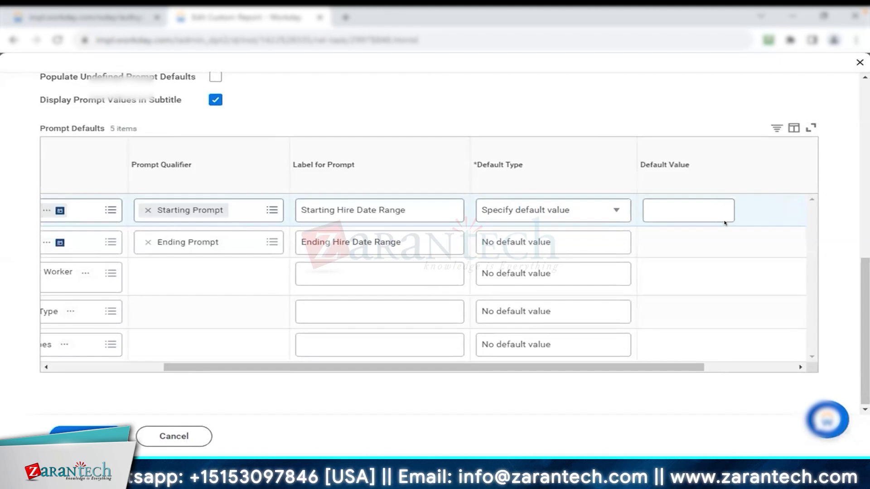
click(689, 220)
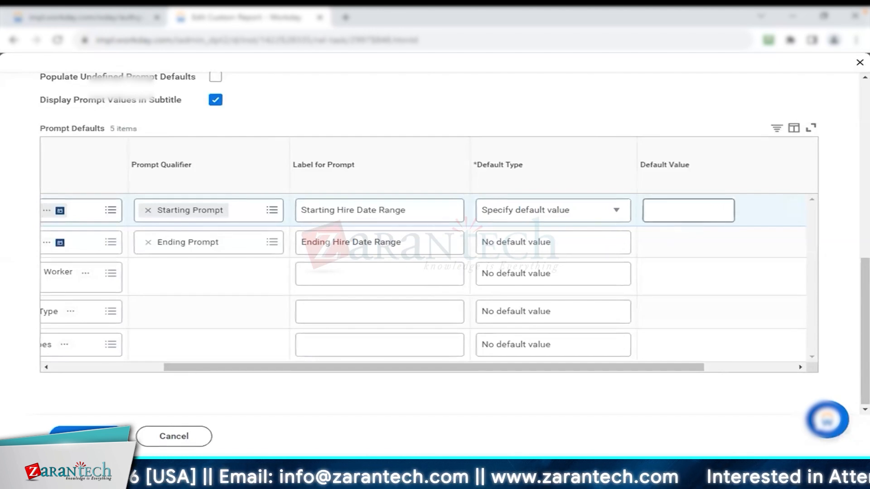
Set the Starting Hire Date Range prompt to Determine default value at runtime and search for a field as its default value
click(603, 212)
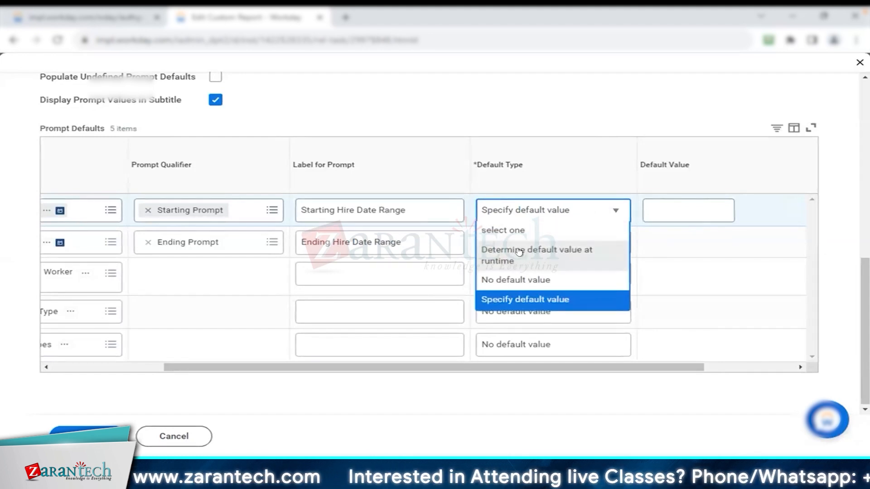
click(563, 258)
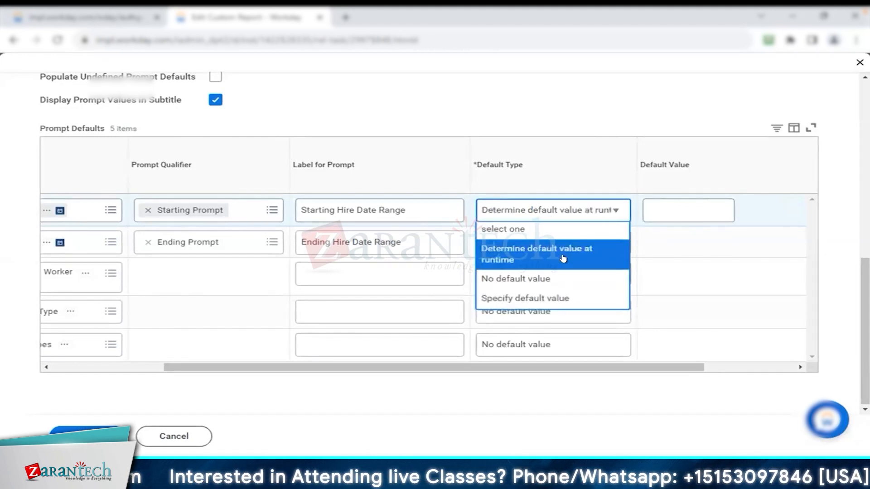
click(800, 211)
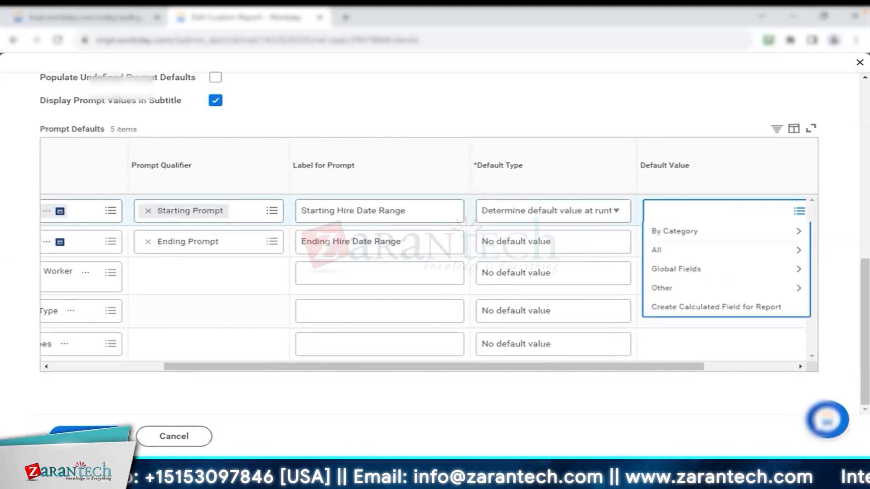
key(Return)
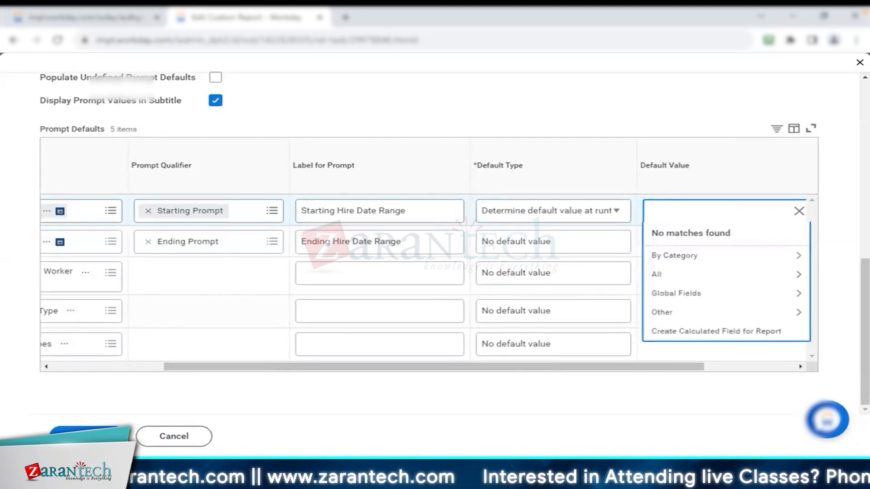
key(Return)
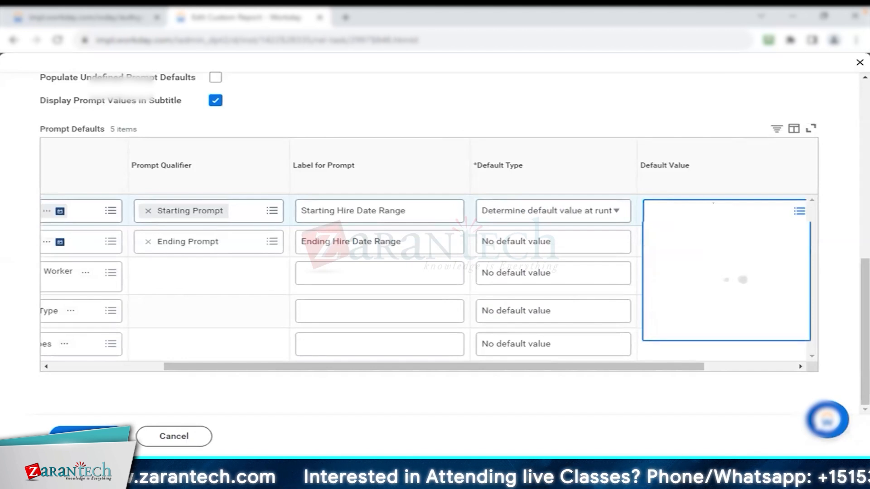